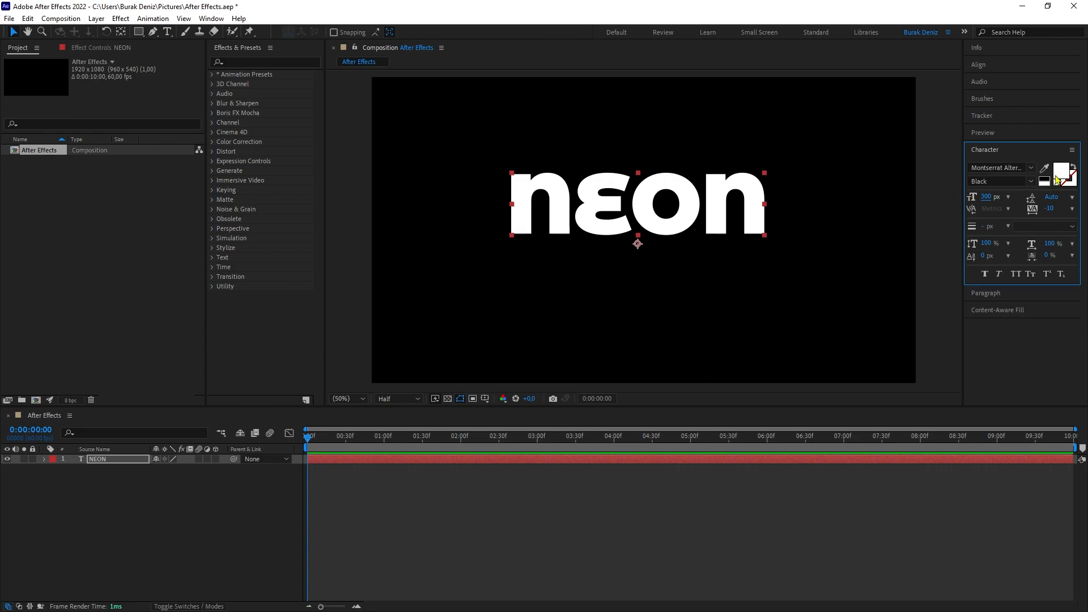
# Swap the NEON text's fill and stroke, and set the stroke width to 5 px.
pyautogui.click(1074, 170)
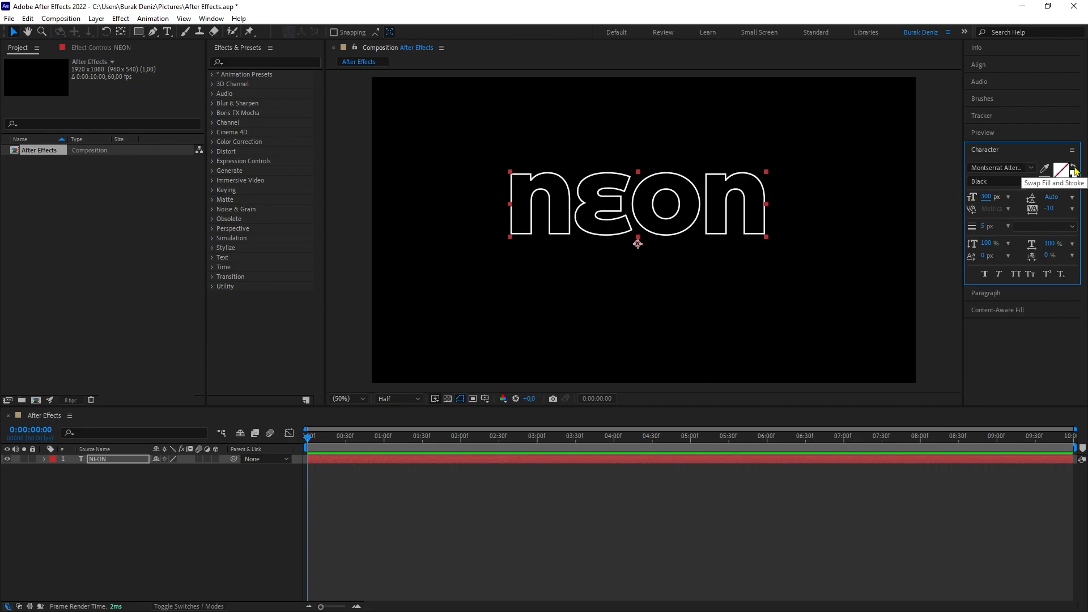
pyautogui.click(984, 226)
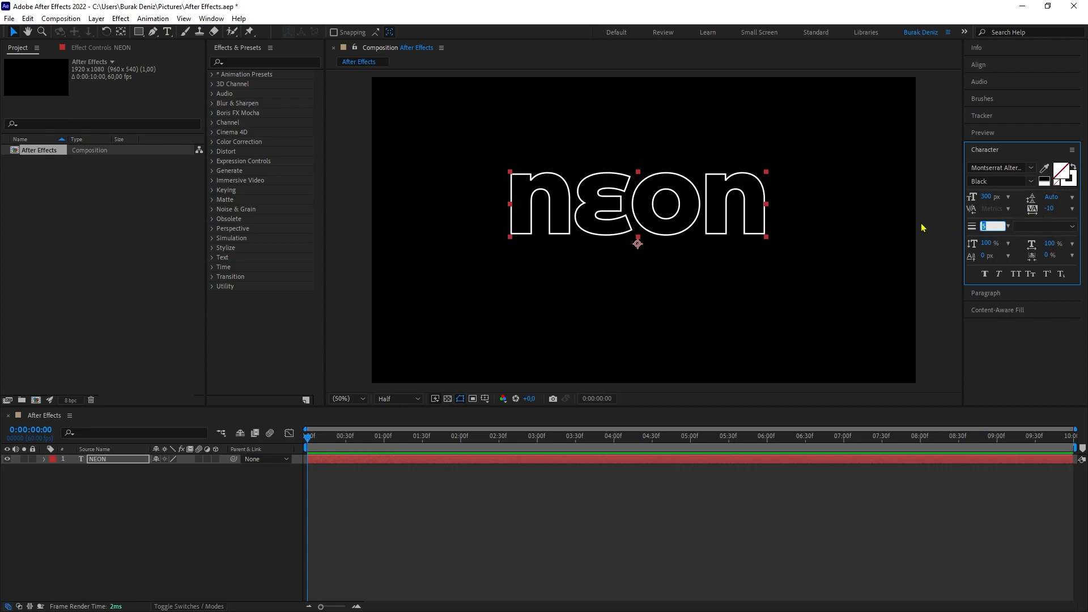
pyautogui.press('Return')
# Move the NEON text's anchor point to its center and center the layer horizontally and vertically in the composition.
pyautogui.click(121, 32)
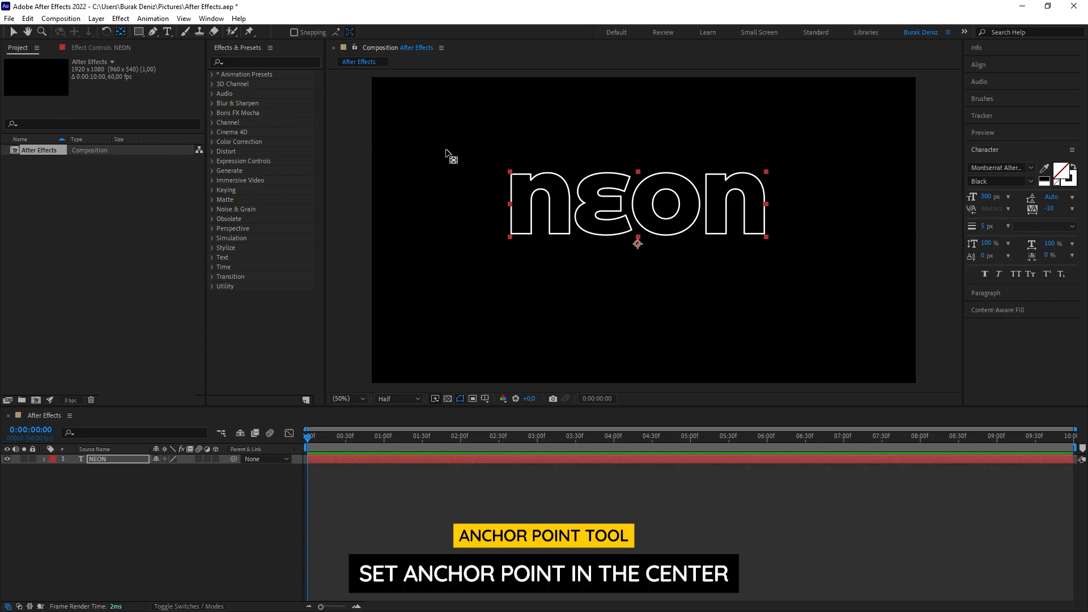
pyautogui.moveTo(637, 244); pyautogui.dragTo(638, 205)
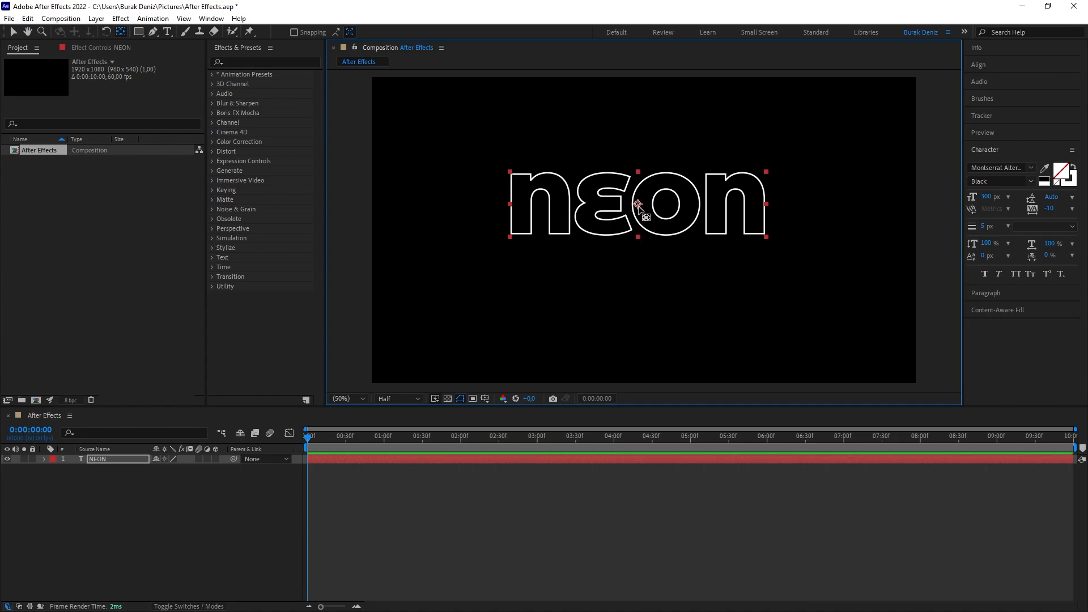
pyautogui.click(989, 67)
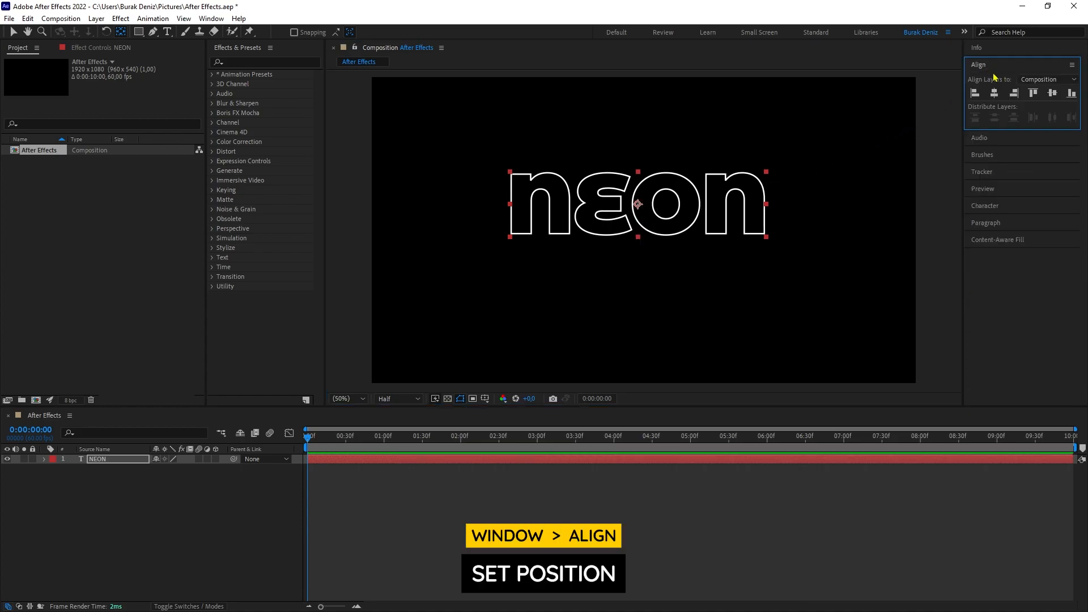
pyautogui.click(993, 94)
pyautogui.click(1052, 92)
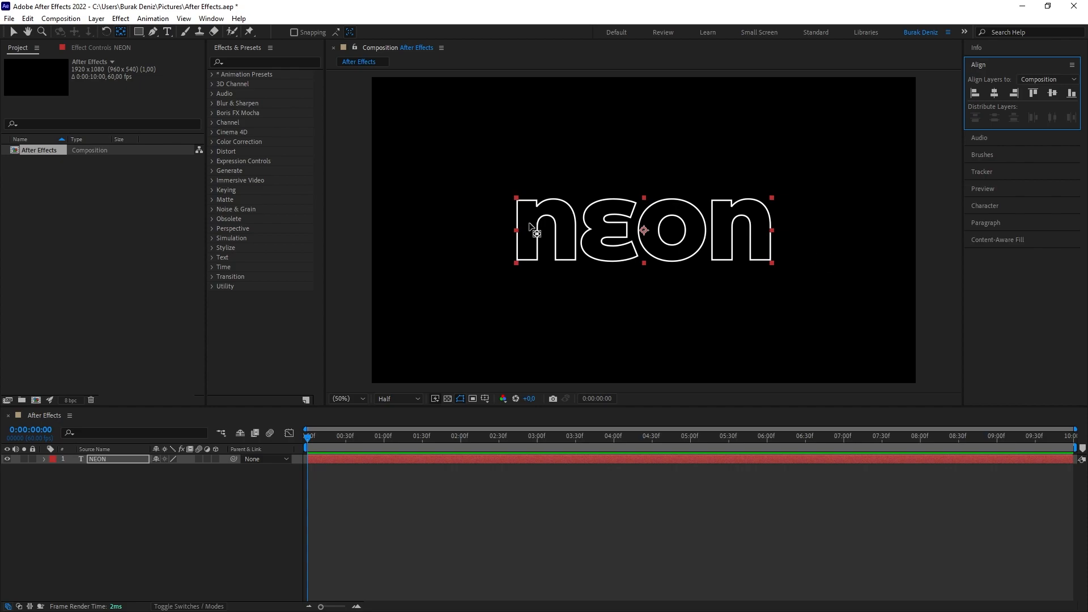
# Create shapes from the NEON text layer and delete the original text layer.
pyautogui.click(13, 33)
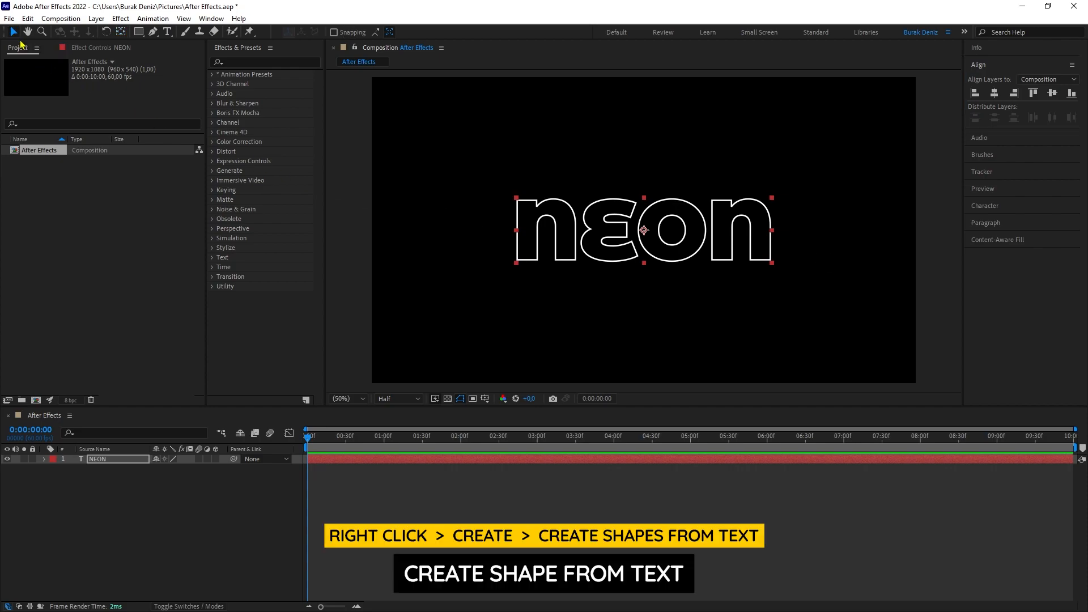
pyautogui.click(127, 461)
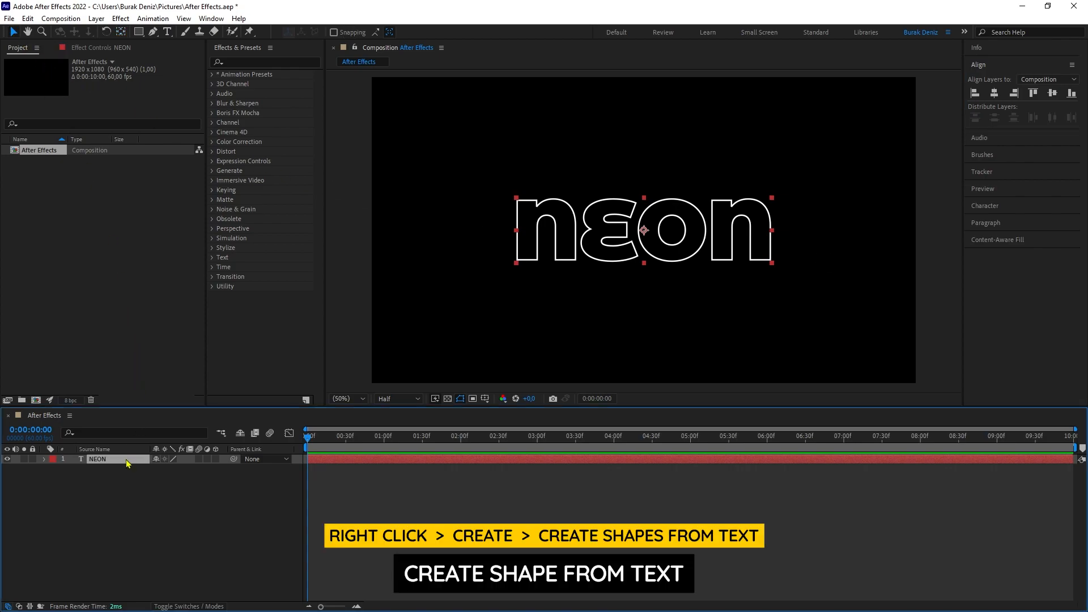
pyautogui.rightClick(127, 462)
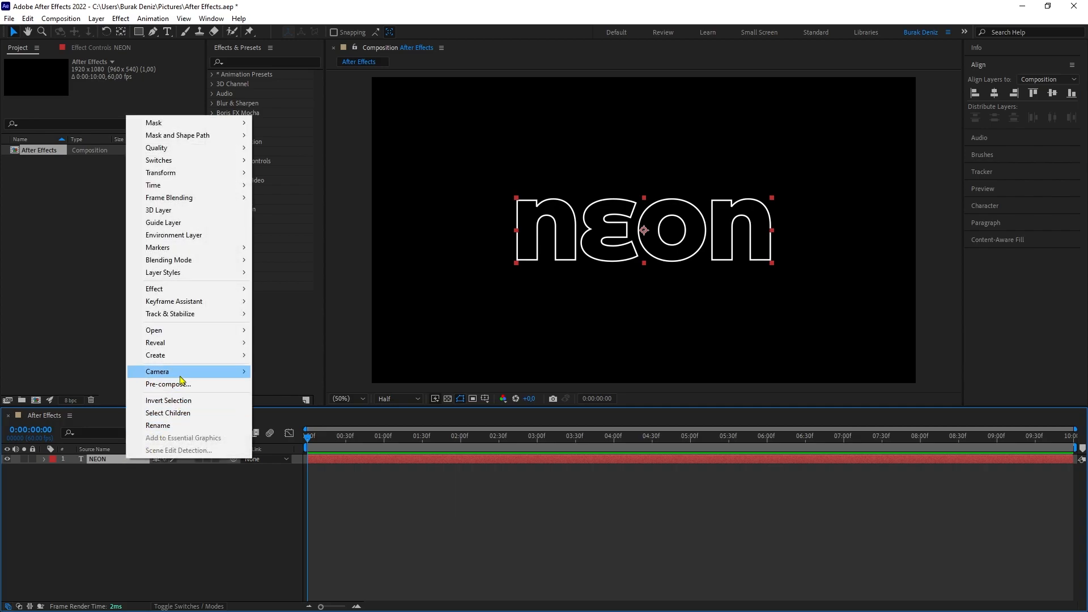
pyautogui.moveTo(182, 358)
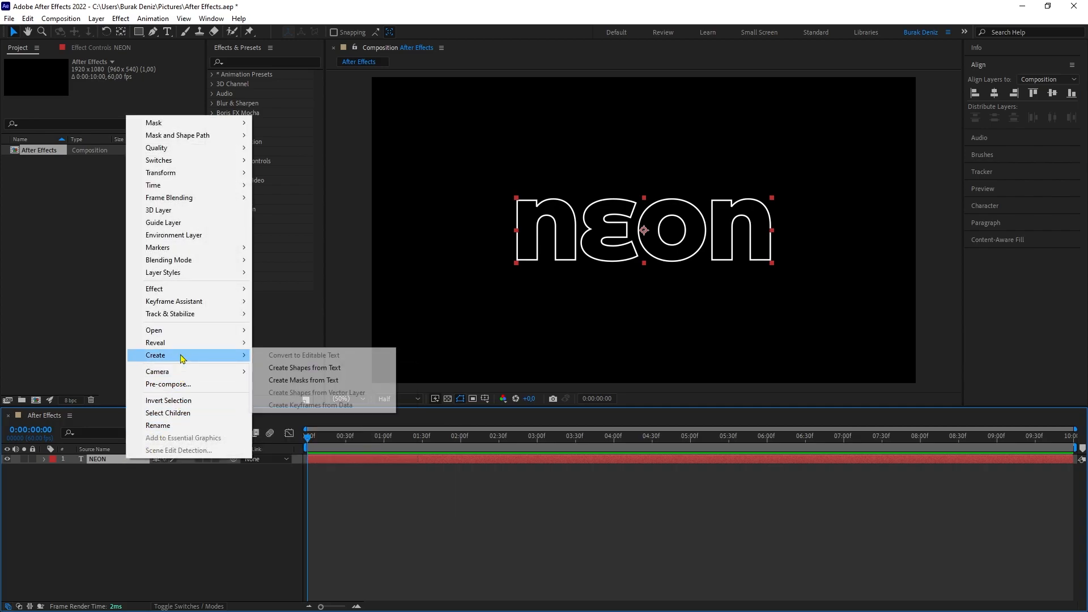
pyautogui.click(295, 369)
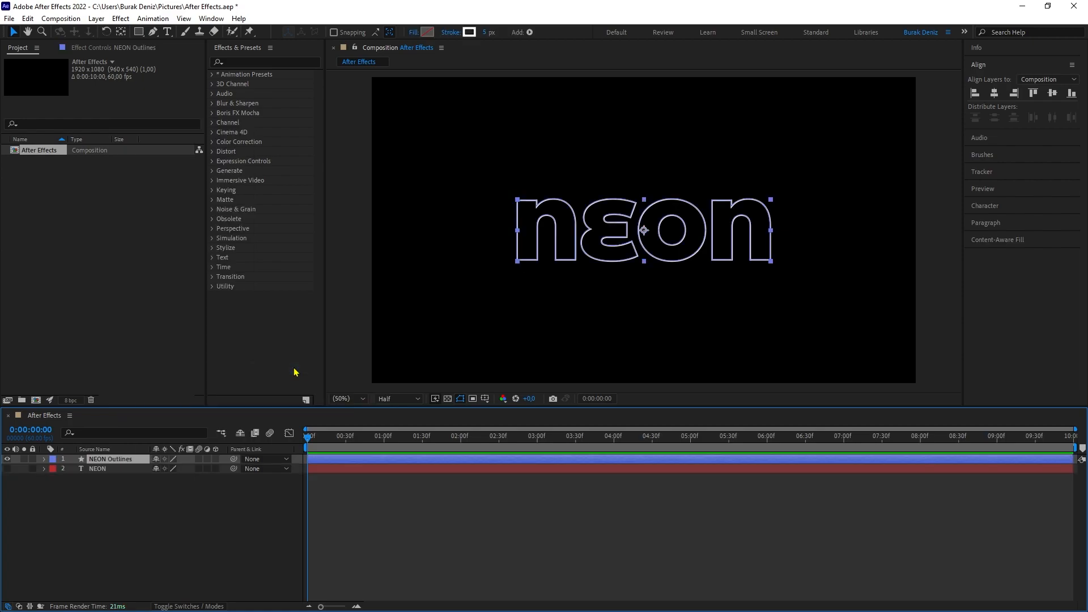
pyautogui.click(124, 472)
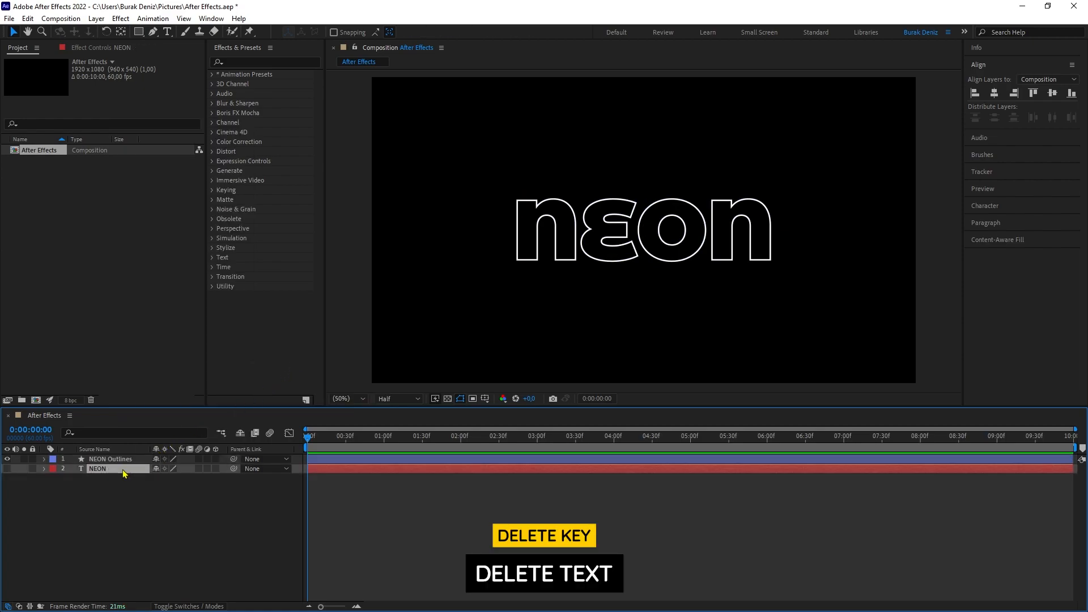
pyautogui.press('Delete')
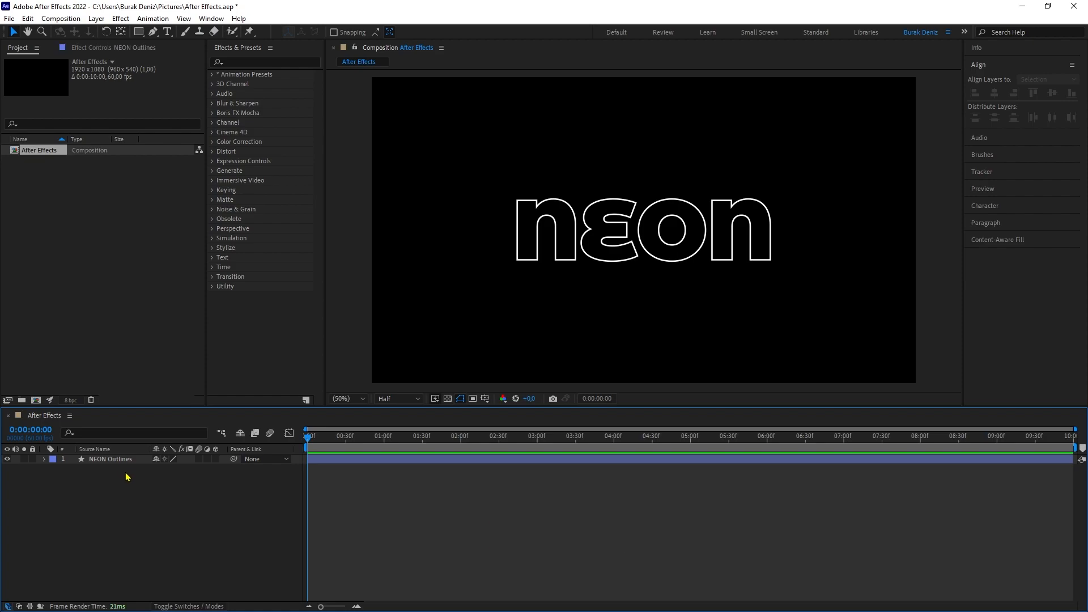
# Add Trim Paths to the contents of the NEON Outlines layer.
pyautogui.click(114, 460)
pyautogui.click(45, 460)
pyautogui.click(221, 469)
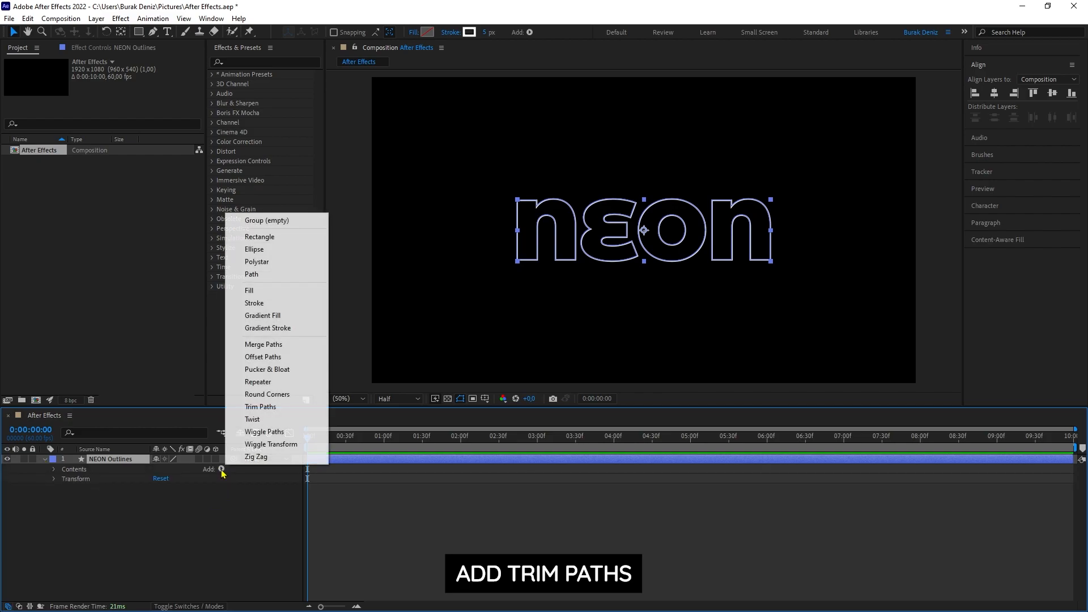
pyautogui.click(260, 406)
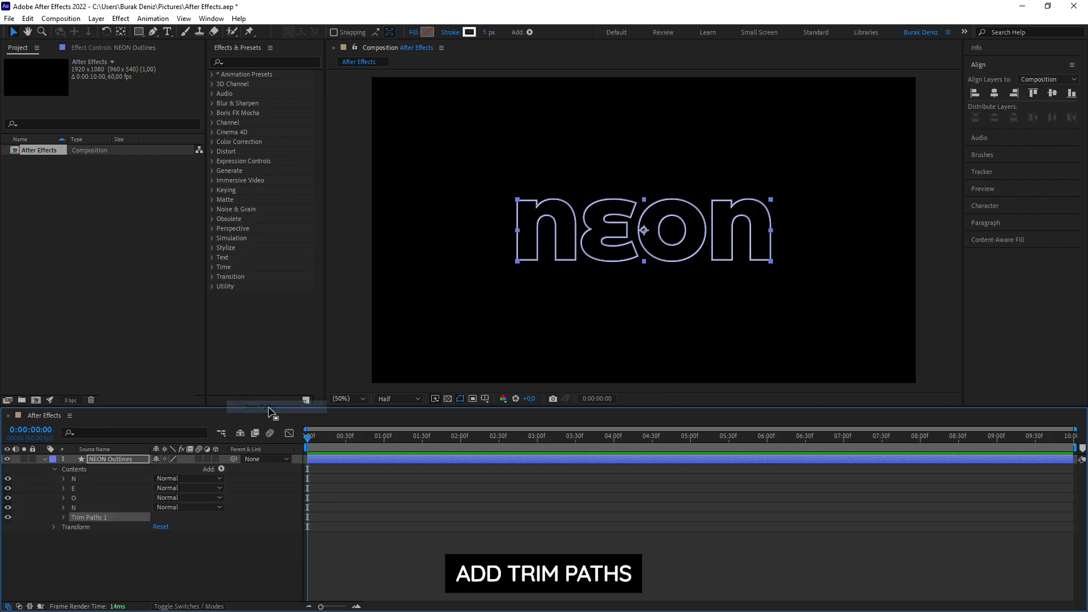
# Keyframe the Trim Paths Start value at 100% at the beginning of the timeline.
pyautogui.click(63, 518)
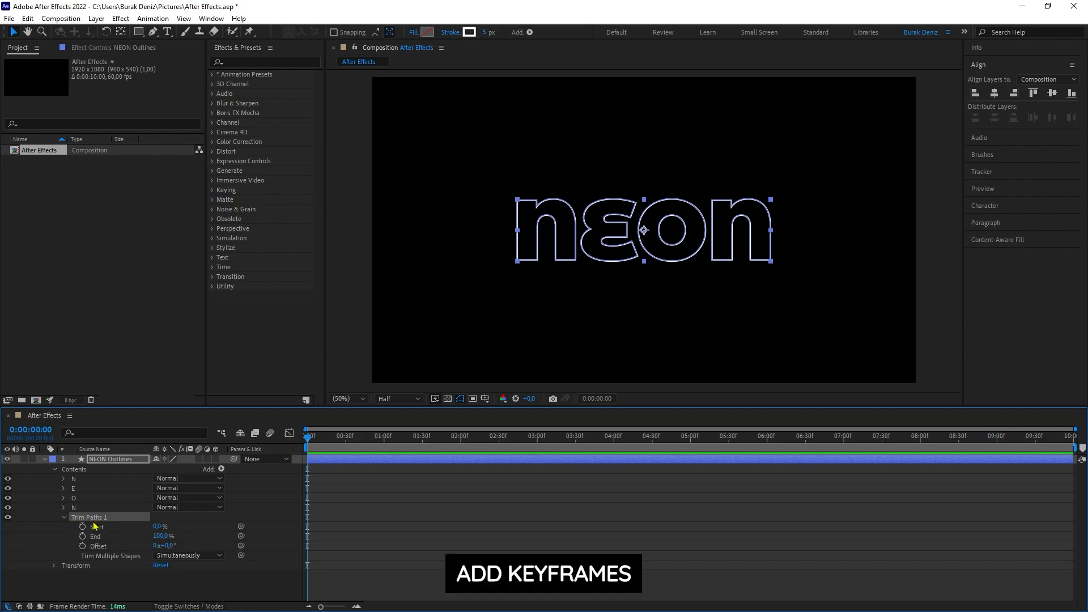
pyautogui.click(82, 527)
pyautogui.click(157, 526)
pyautogui.write('100')
pyautogui.press('Return')
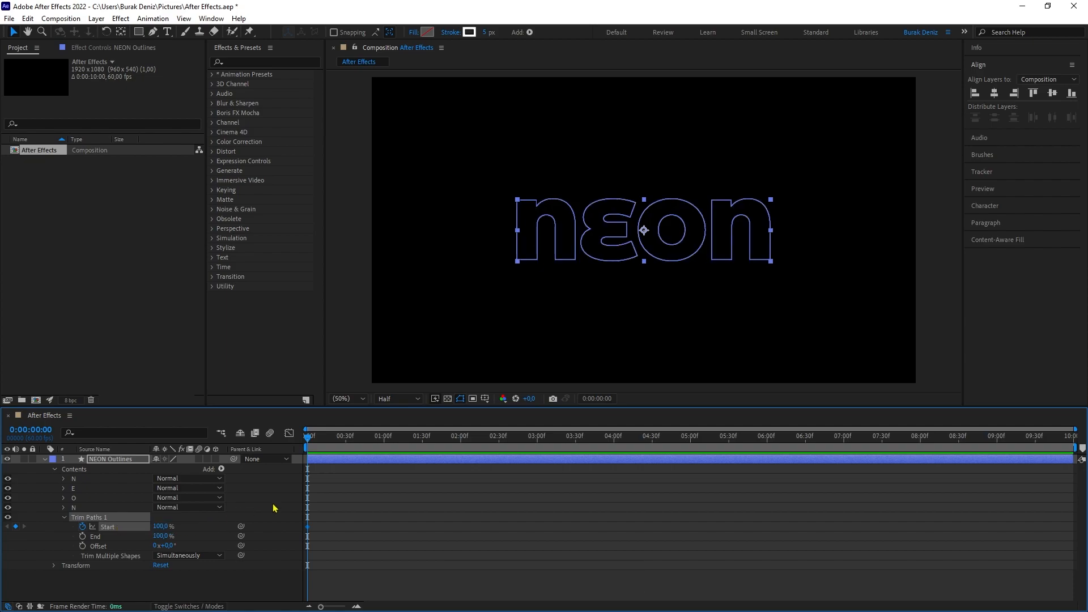
# Add a Start keyframe of 0% at 3 seconds and scrub through the reveal.
pyautogui.moveTo(519, 437); pyautogui.dragTo(536, 437)
pyautogui.press('pagedown')
pyautogui.click(162, 526)
pyautogui.write('0')
pyautogui.press('Return')
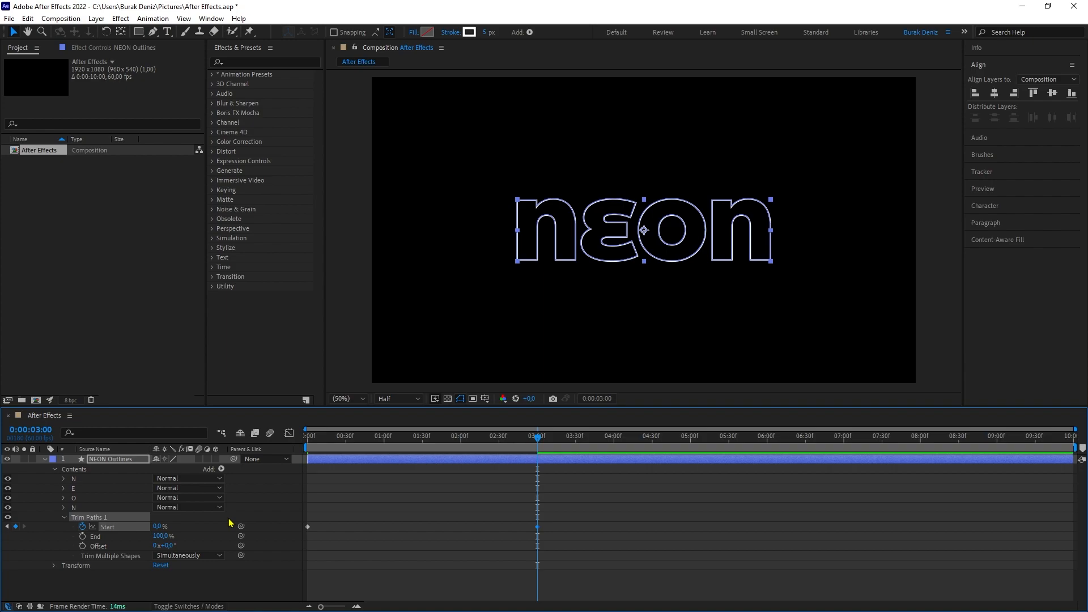
pyautogui.moveTo(506, 448); pyautogui.dragTo(469, 448)
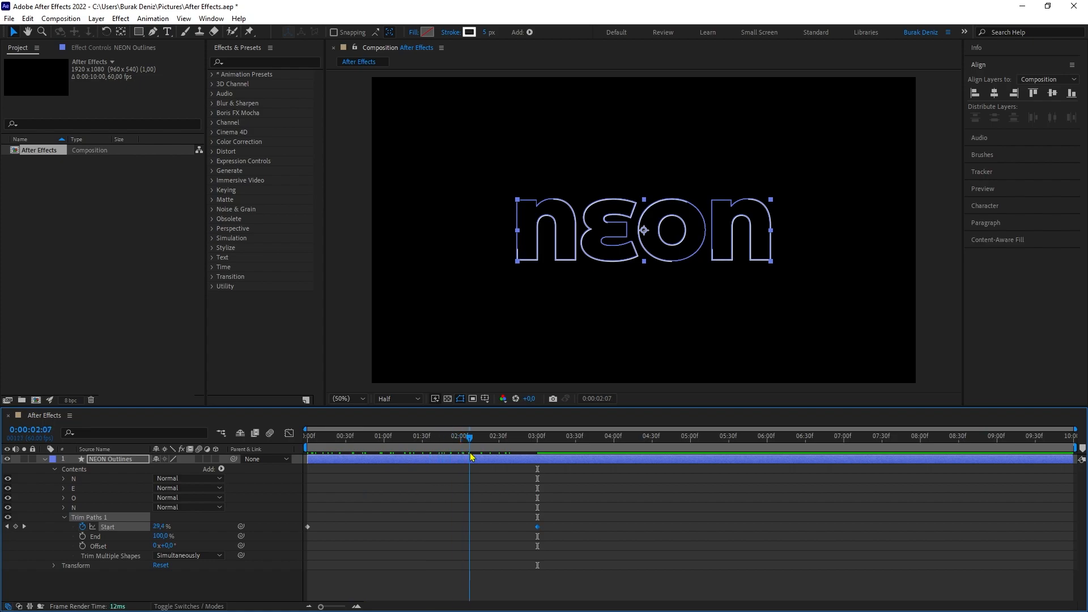
# Keyframe the Trim Paths End value at 100% at 7 seconds and 0% on the last frame, 0:00:09:59.
pyautogui.click(843, 447)
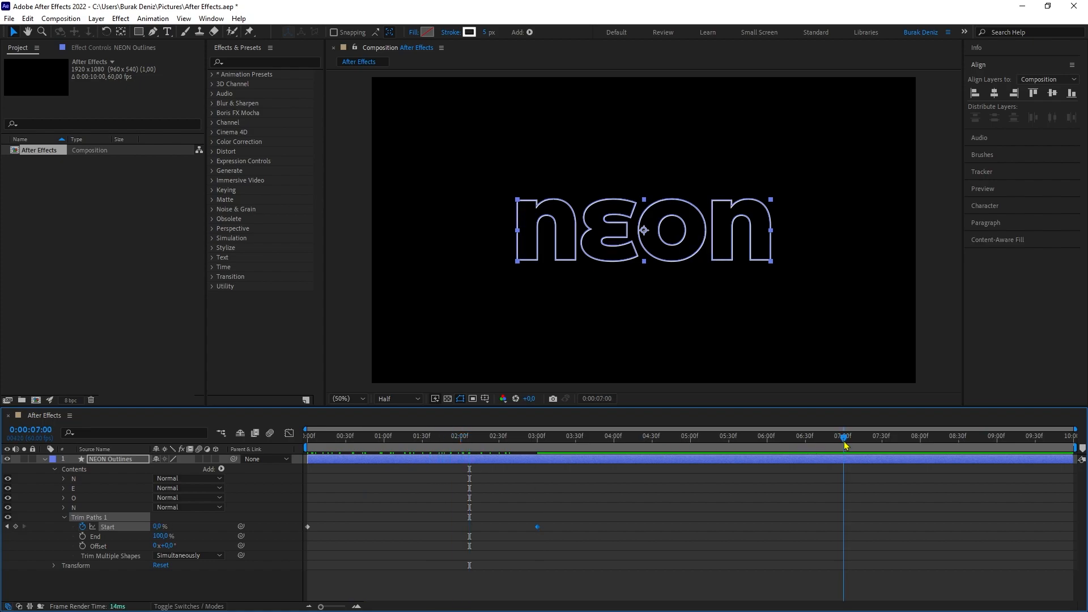
pyautogui.click(83, 536)
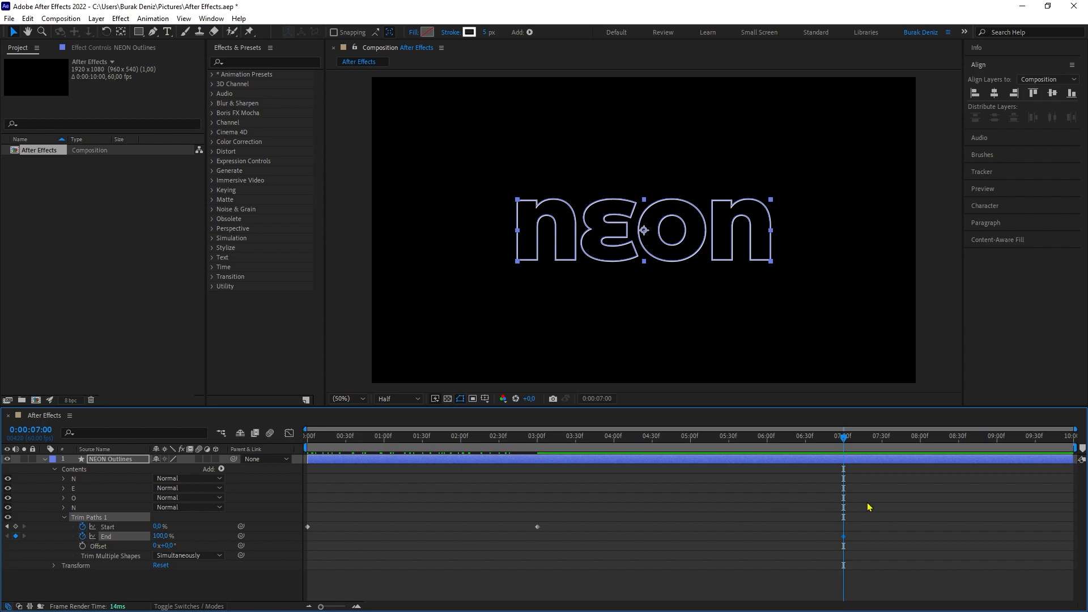
pyautogui.moveTo(1028, 439); pyautogui.dragTo(1073, 439)
pyautogui.click(161, 536)
pyautogui.write('0')
pyautogui.press('Return')
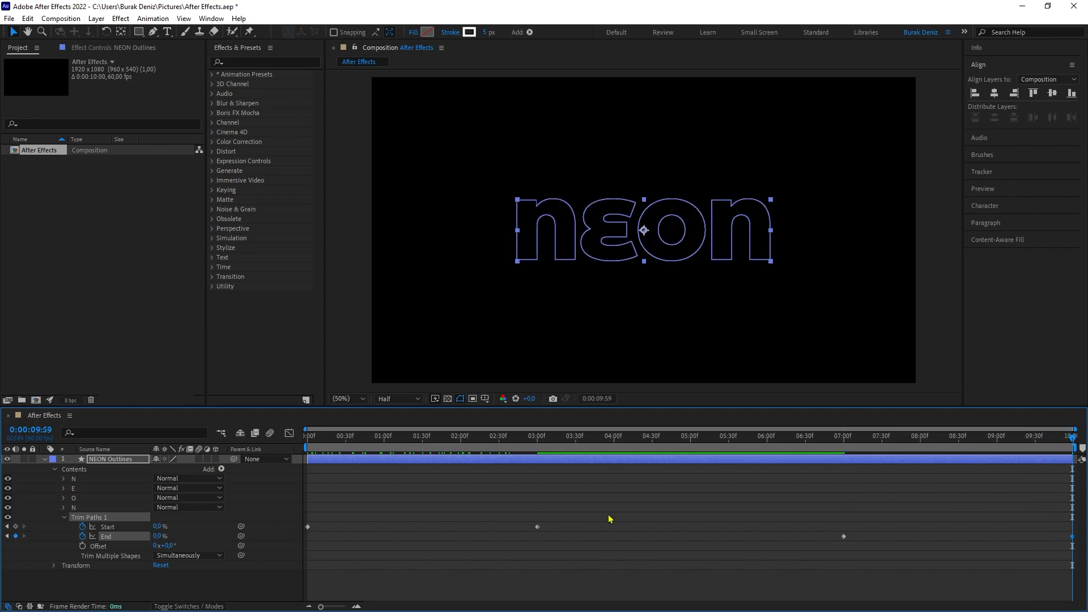
pyautogui.moveTo(801, 444)
pyautogui.mouseDown()
pyautogui.moveTo(1071, 443)
pyautogui.moveTo(816, 457)
pyautogui.mouseUp()
# Apply Easy Ease to both Start keyframes and extend their speed graph handles inward for a steep mid-motion peak.
pyautogui.moveTo(554, 530); pyautogui.dragTo(301, 530)
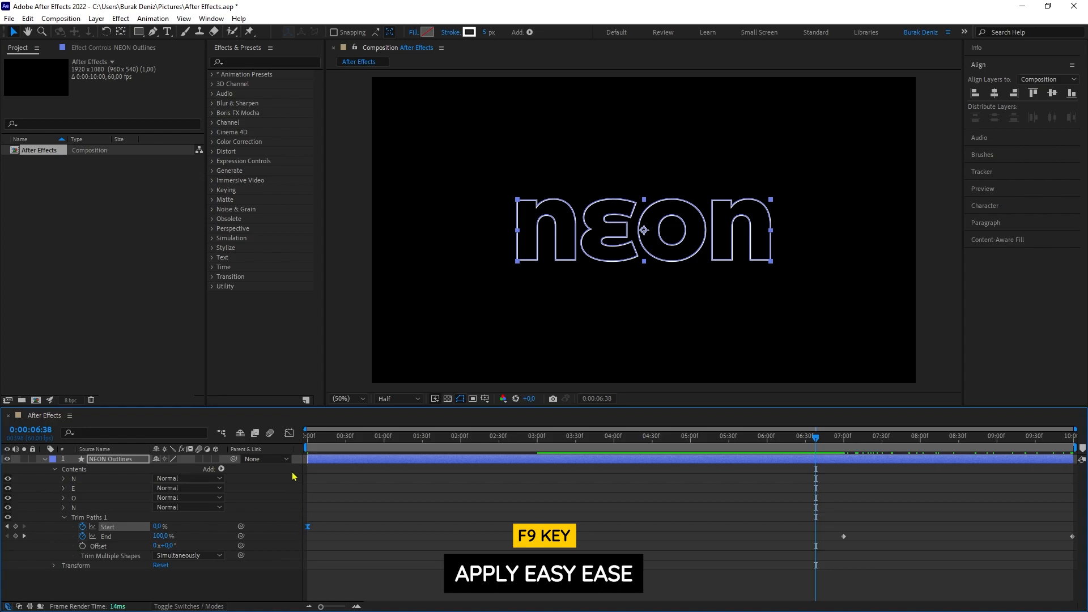
pyautogui.click(289, 433)
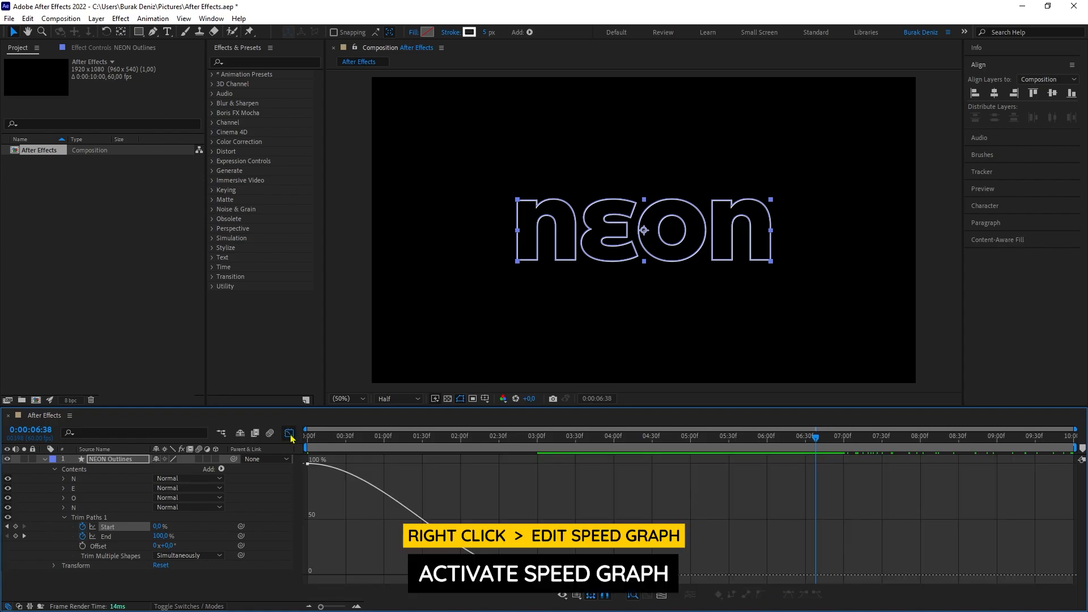
pyautogui.rightClick(432, 488)
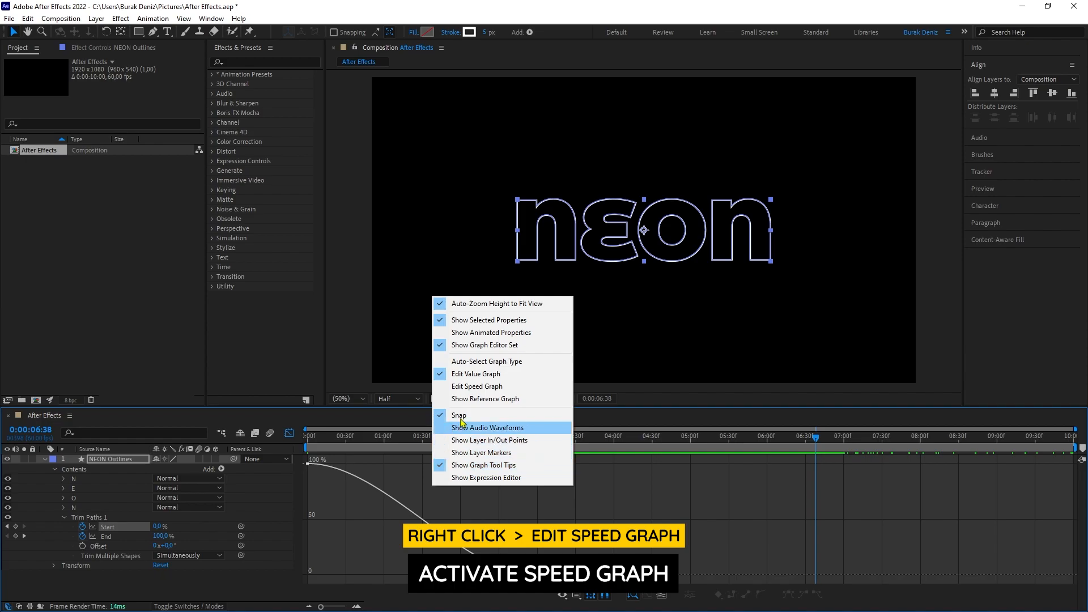
pyautogui.click(477, 386)
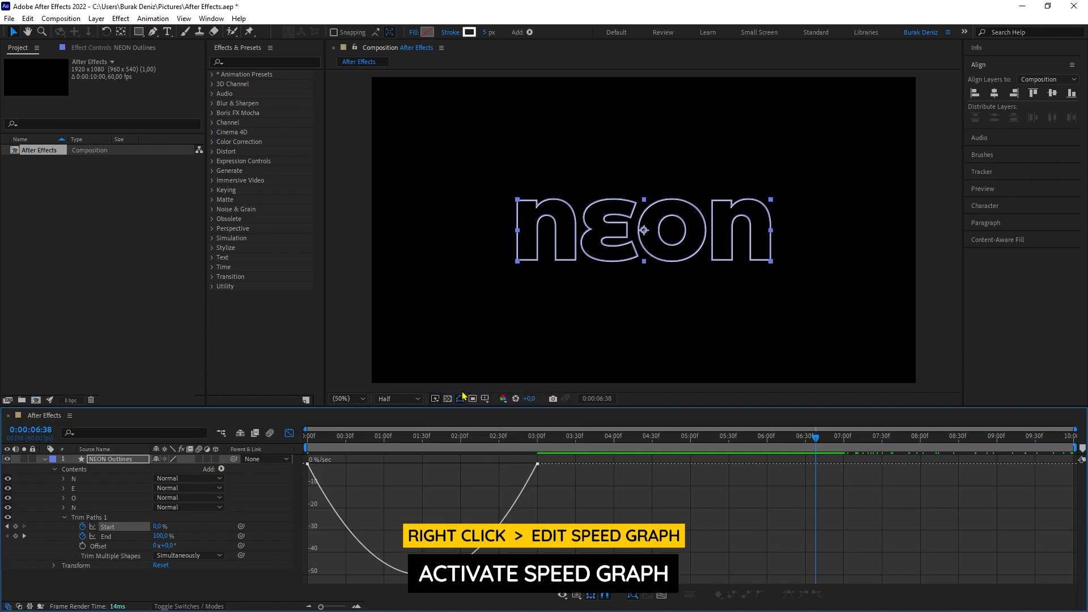
pyautogui.moveTo(329, 476); pyautogui.dragTo(400, 465)
pyautogui.moveTo(548, 475); pyautogui.dragTo(467, 466)
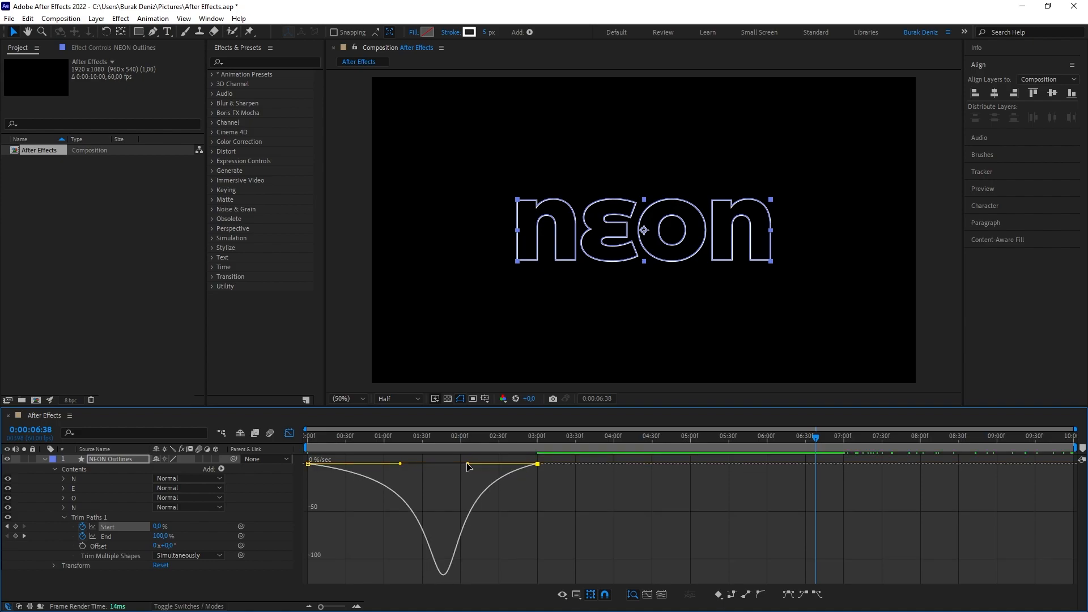
pyautogui.click(289, 434)
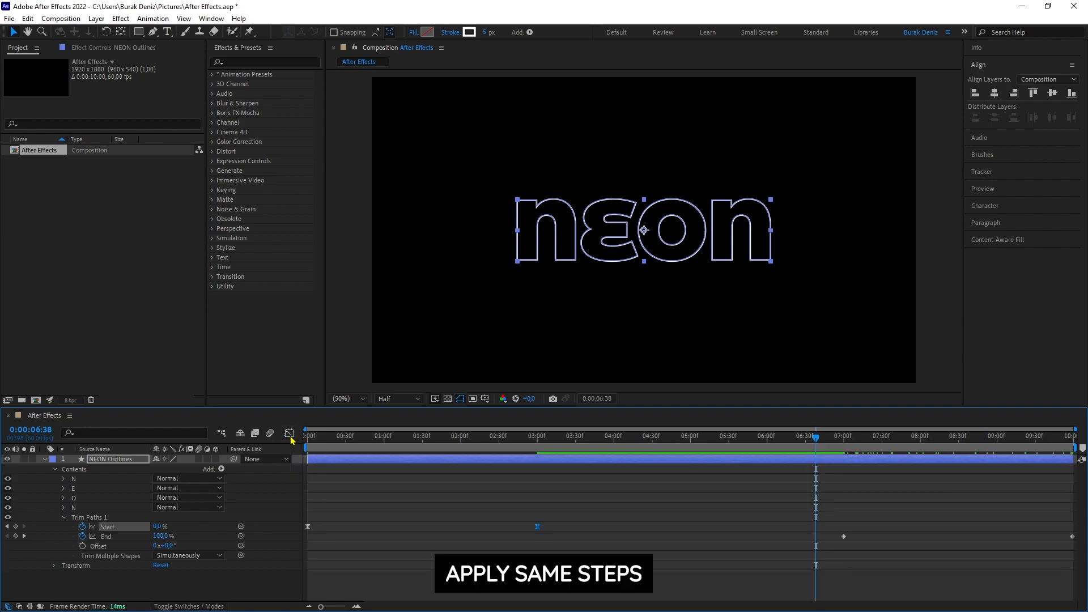
# Apply Easy Ease to both End keyframes and pull their speed graph handles toward each other for a steep peak.
pyautogui.moveTo(831, 532); pyautogui.dragTo(1076, 540)
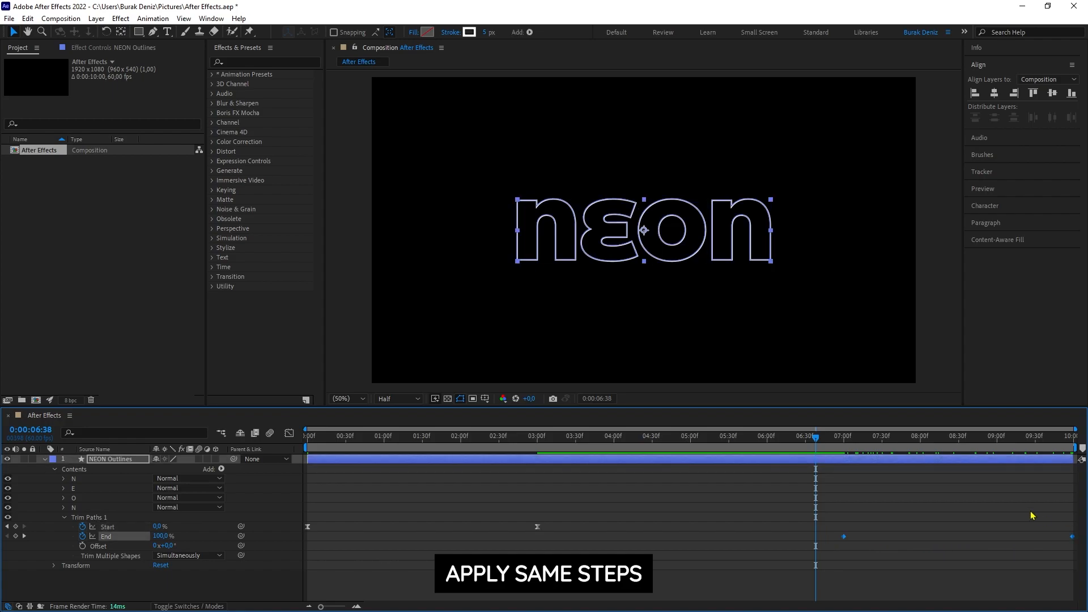
pyautogui.press('F9')
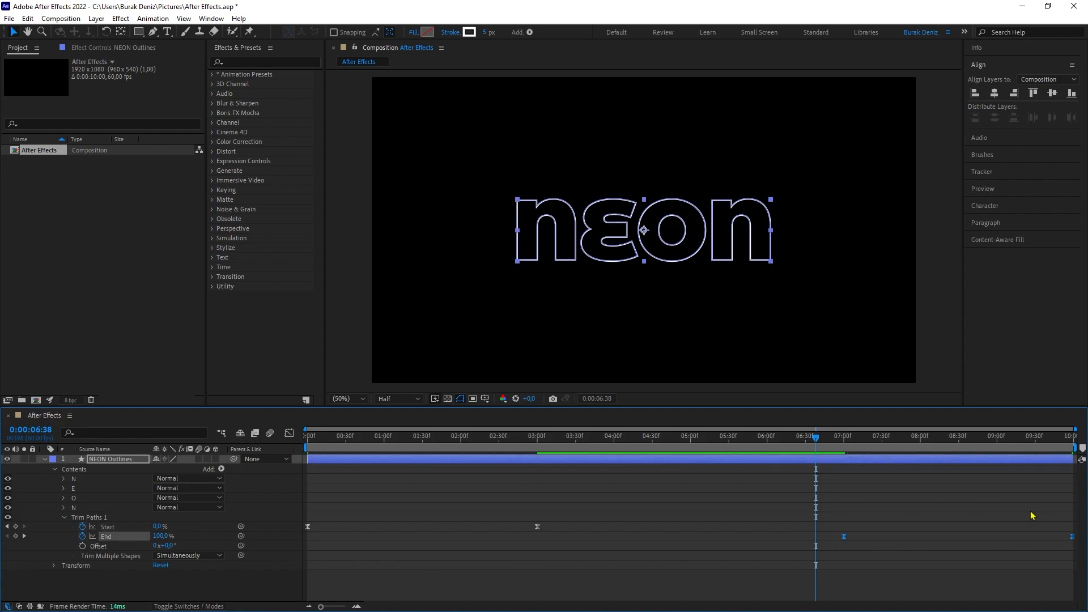
pyautogui.click(288, 433)
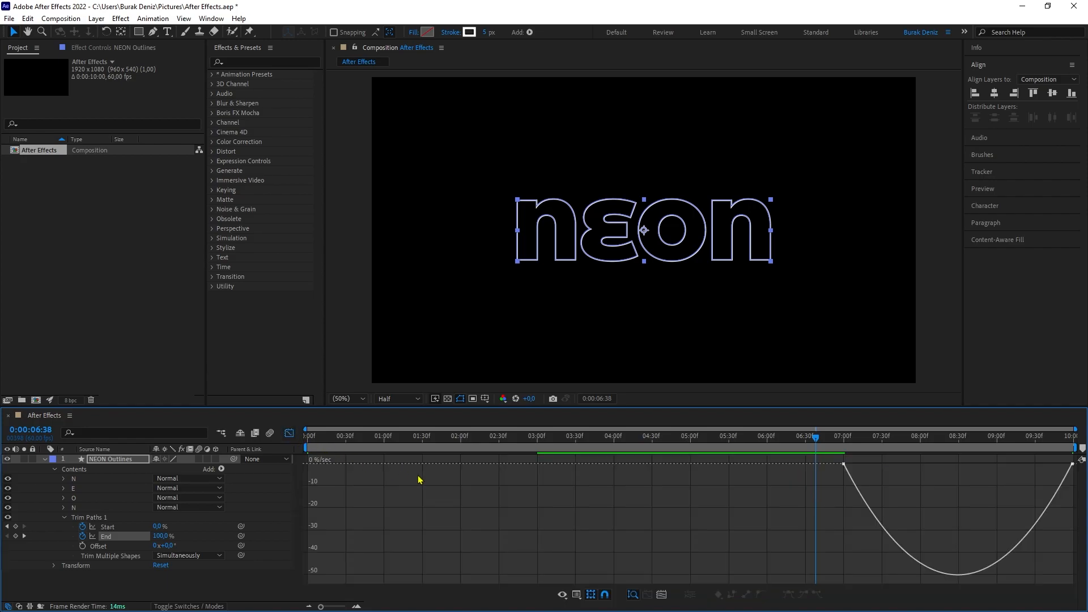
pyautogui.click(843, 463)
pyautogui.moveTo(888, 463); pyautogui.dragTo(914, 465)
pyautogui.moveTo(1034, 465); pyautogui.dragTo(982, 465)
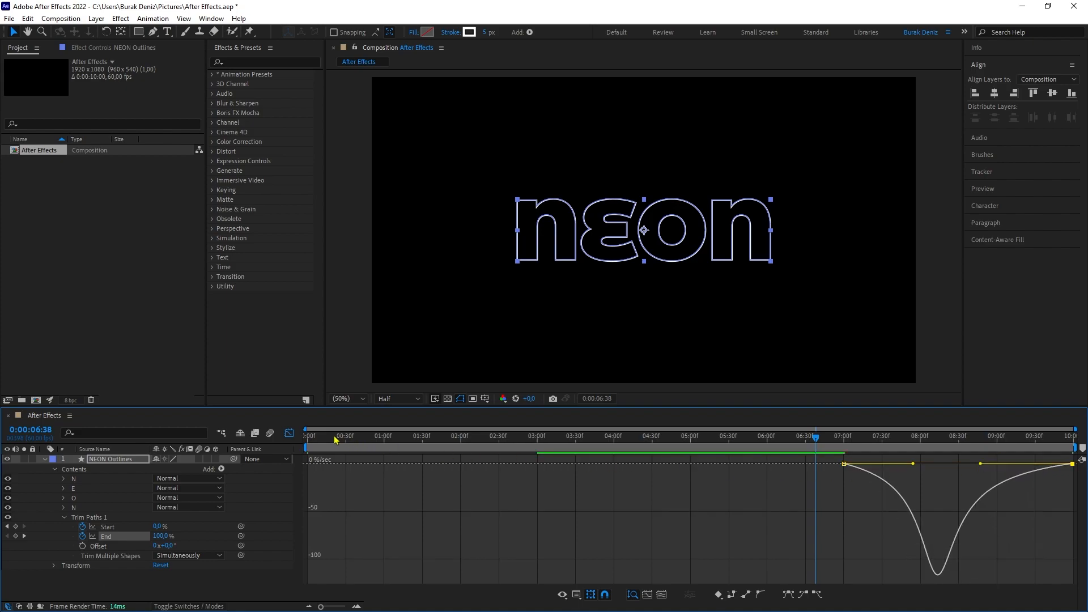
pyautogui.click(289, 433)
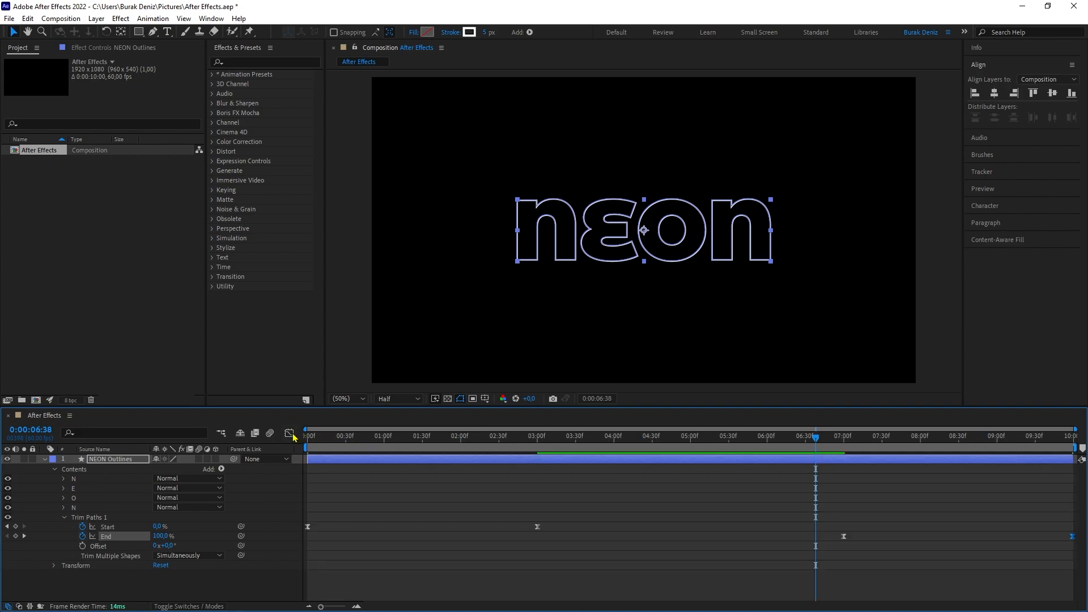
# Collapse the NEON Outlines layer and apply the Drop Shadow effect to it with the playhead at 0:00:04:57.
pyautogui.click(45, 459)
pyautogui.moveTo(322, 440); pyautogui.dragTo(688, 496)
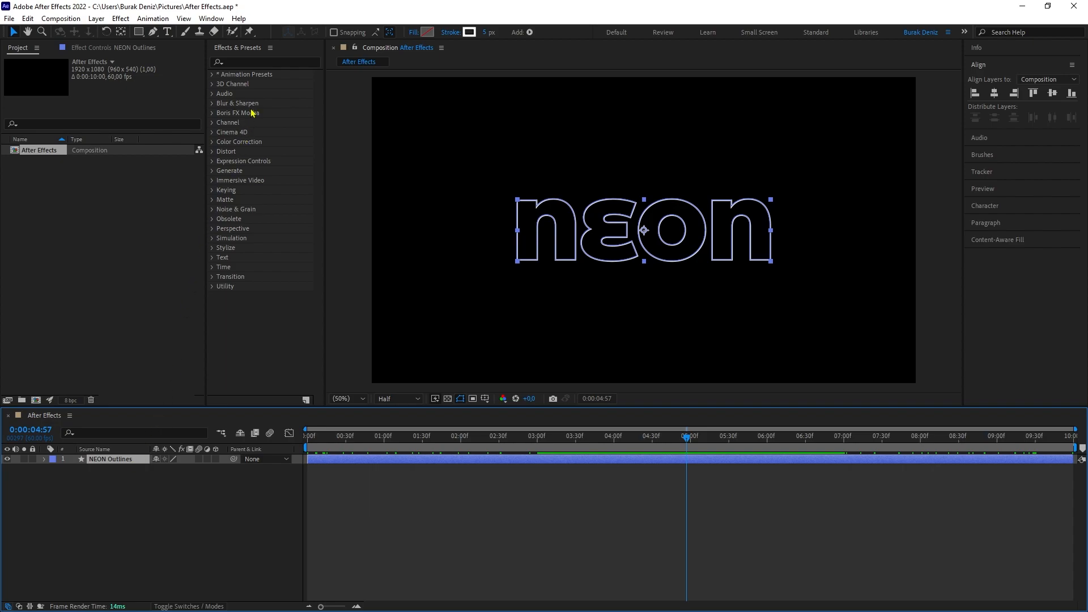
pyautogui.click(249, 61)
pyautogui.write('drop')
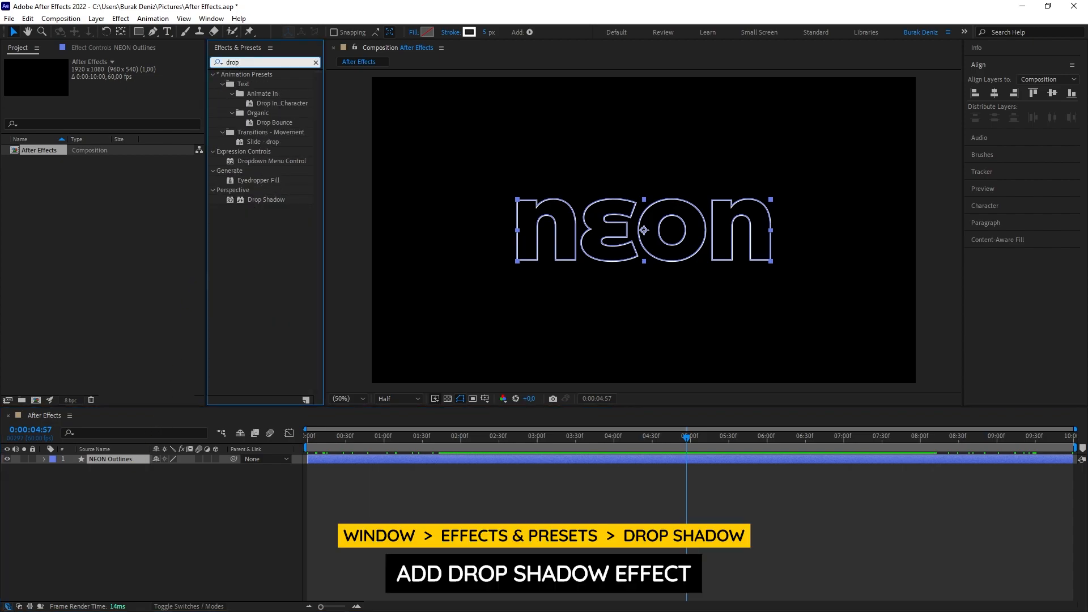
pyautogui.moveTo(266, 199); pyautogui.dragTo(124, 458)
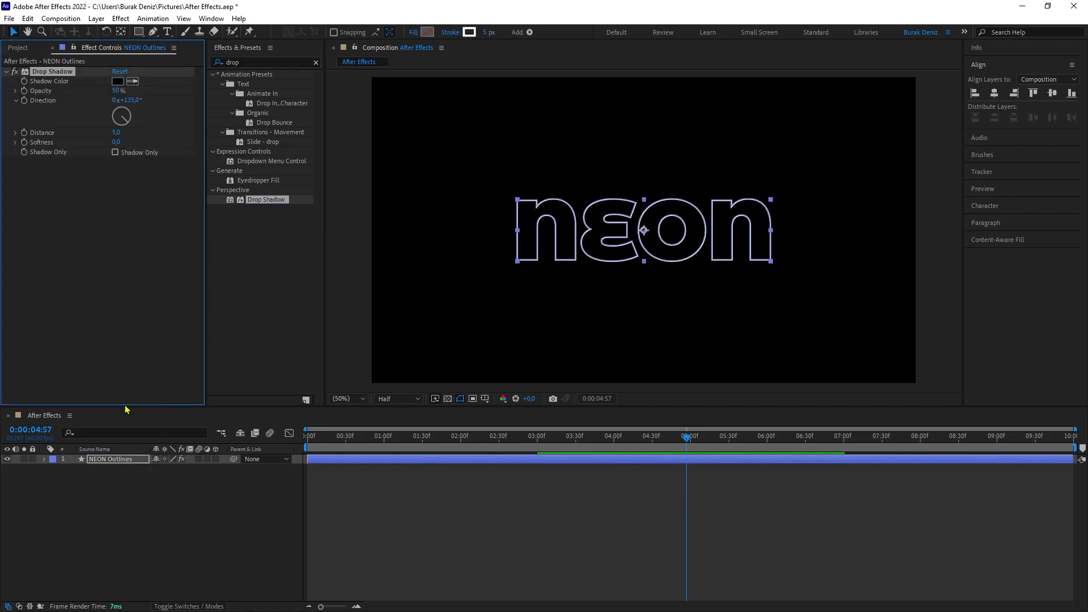
# Set the Drop Shadow's color to white and its opacity to 100%.
pyautogui.click(117, 81)
pyautogui.click(83, 204)
pyautogui.click(318, 196)
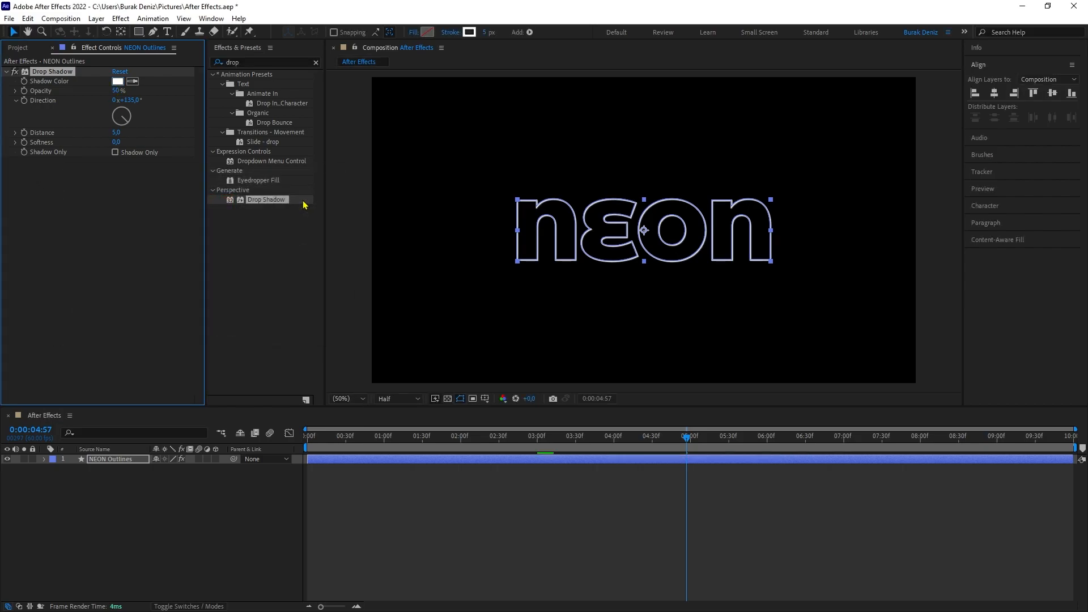
pyautogui.click(117, 91)
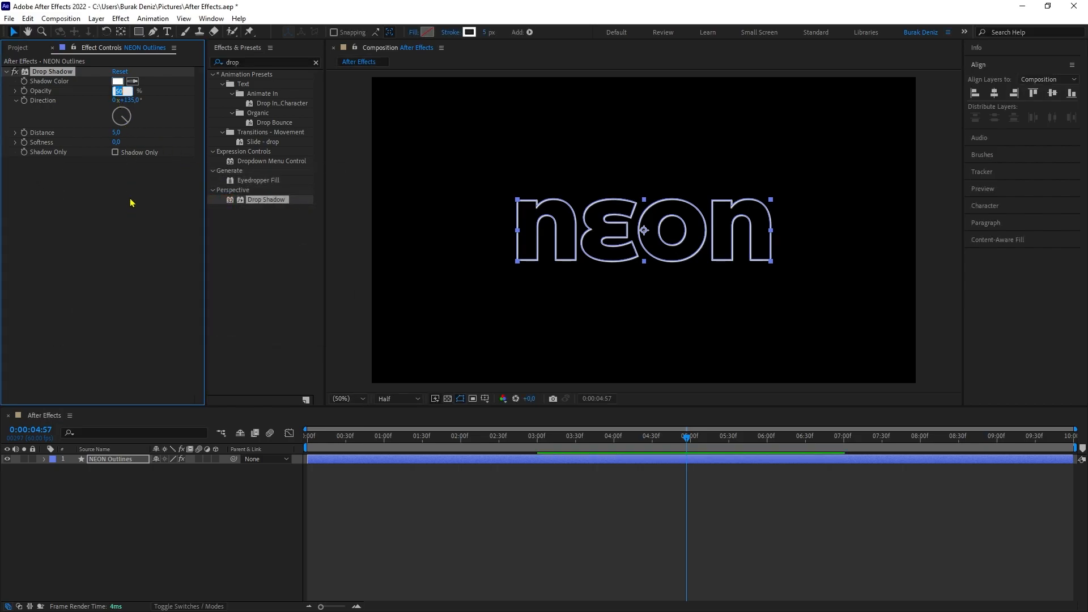
pyautogui.write('100')
pyautogui.press('Return')
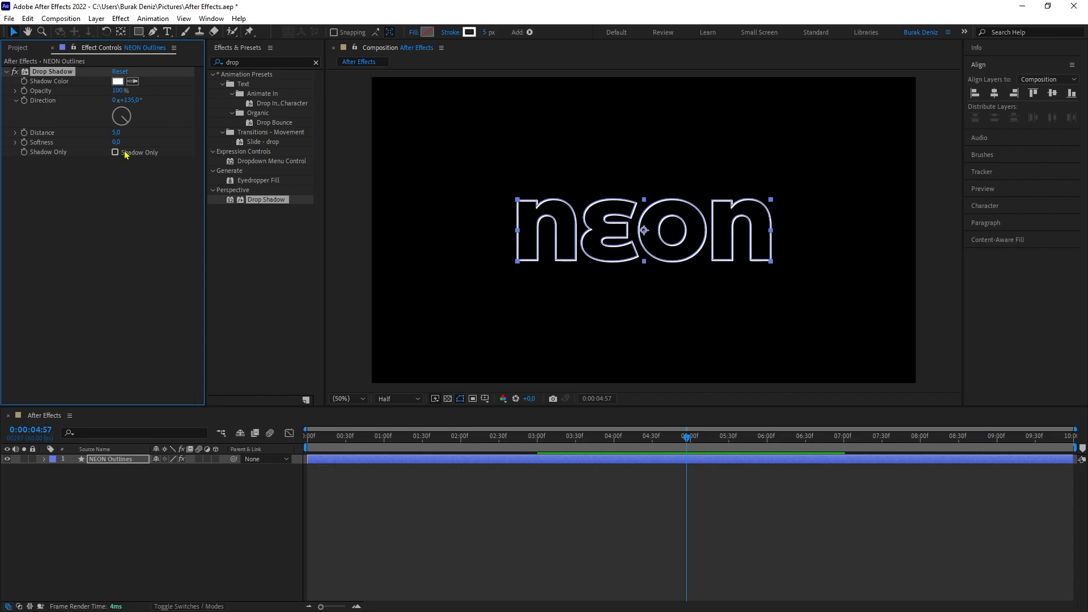
# Set the Drop Shadow's distance to 0 and its softness to 25.
pyautogui.click(116, 132)
pyautogui.write('0')
pyautogui.press('Return')
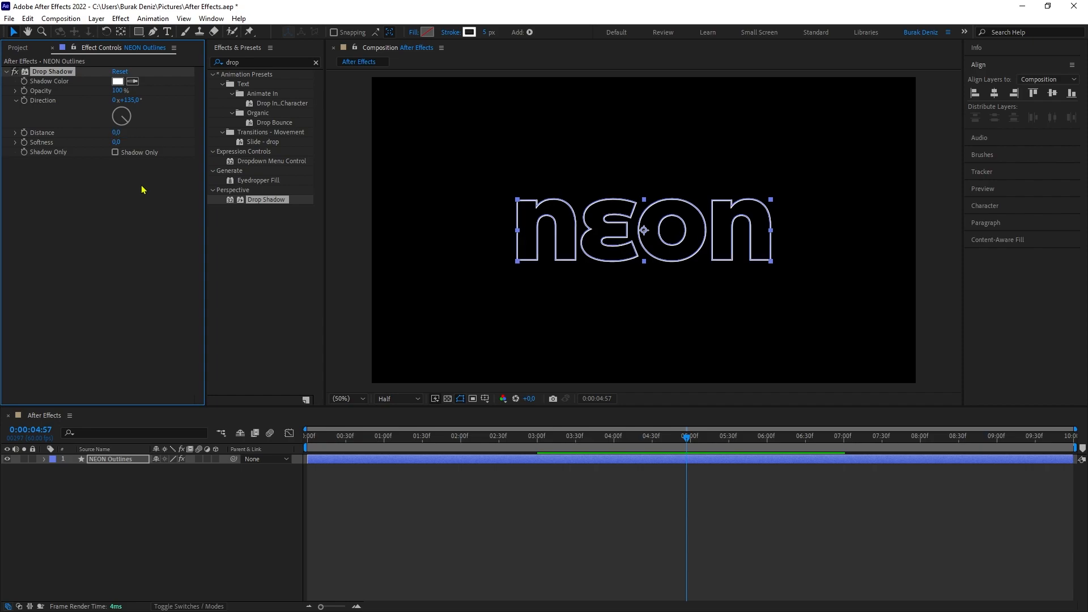
pyautogui.click(116, 142)
pyautogui.write('25')
pyautogui.press('Return')
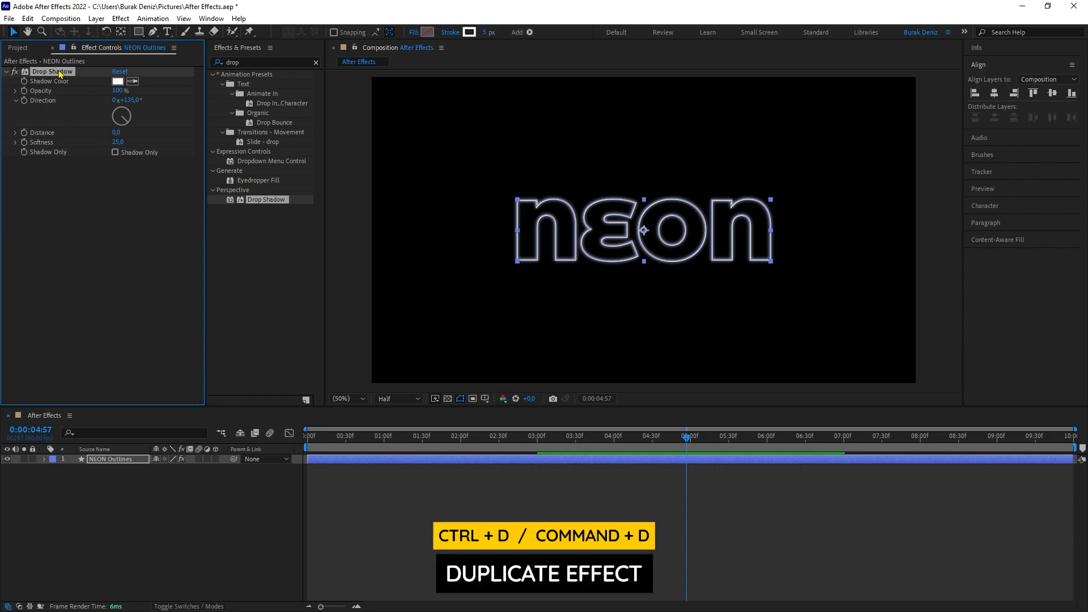
# Duplicate the Drop Shadow effect and give the copy an opacity of 75% and a softness of 75.
pyautogui.hotkey('ctrl', 'd')
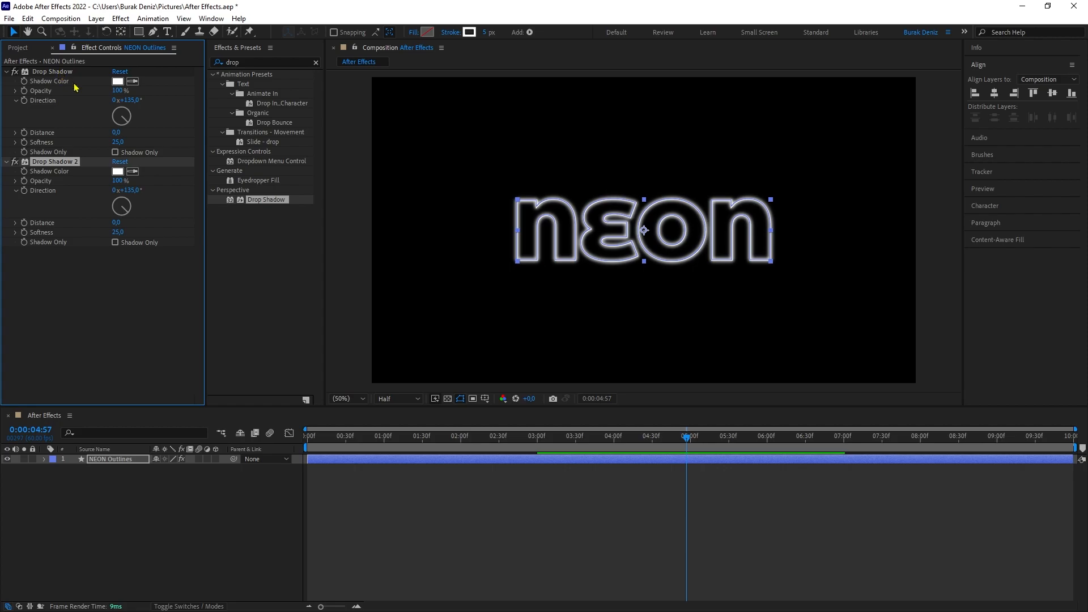
pyautogui.click(118, 181)
pyautogui.write('75')
pyautogui.press('Return')
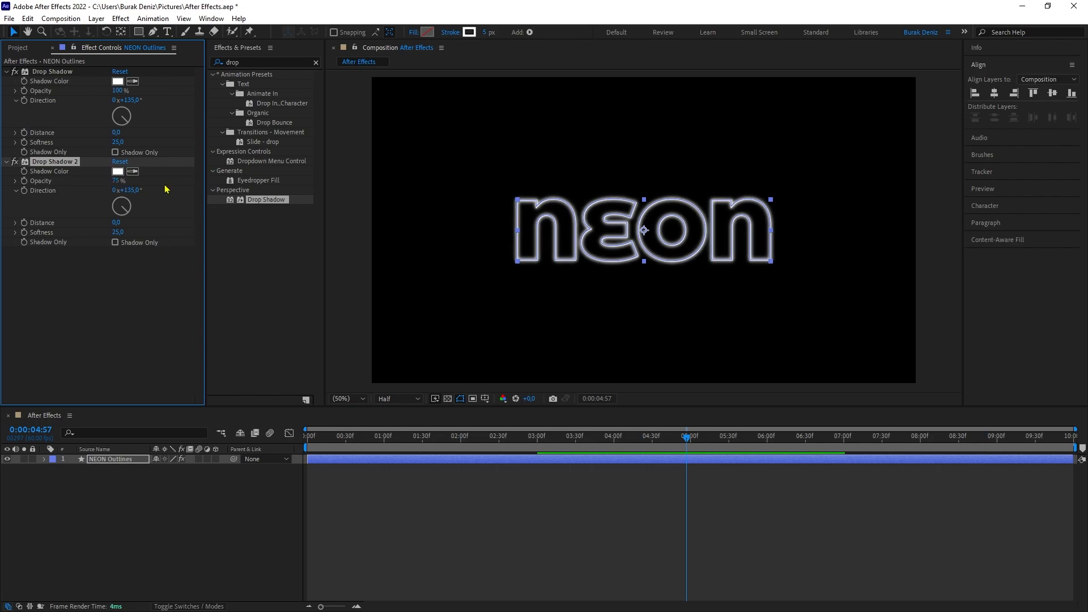
pyautogui.click(124, 233)
pyautogui.write('75')
pyautogui.press('Return')
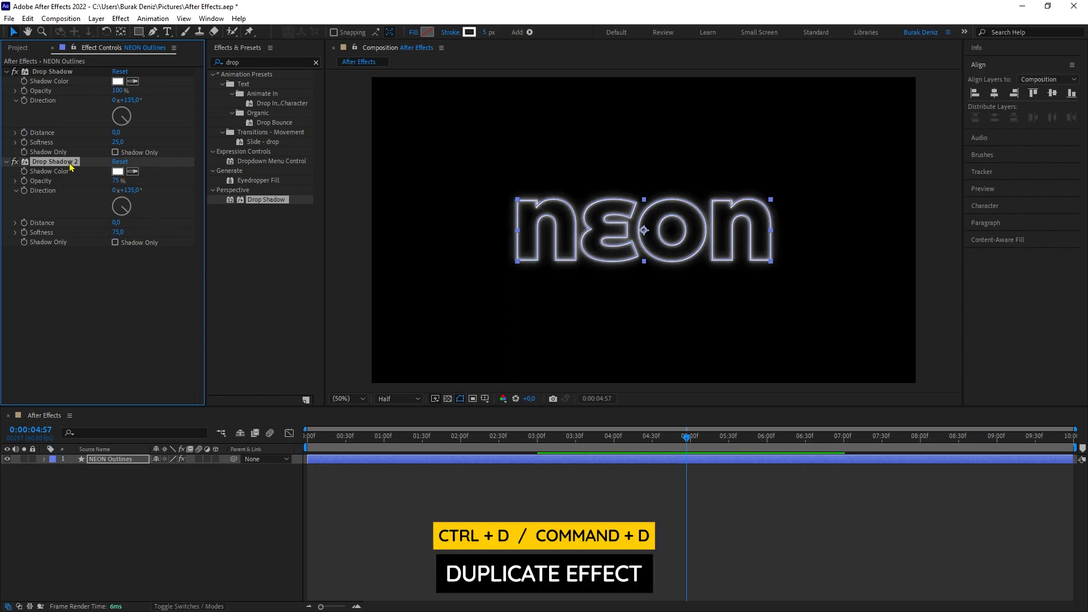
# Duplicate the second Drop Shadow effect and give the new copy an opacity of 50% and a softness of 150.
pyautogui.hotkey('ctrl', 'd')
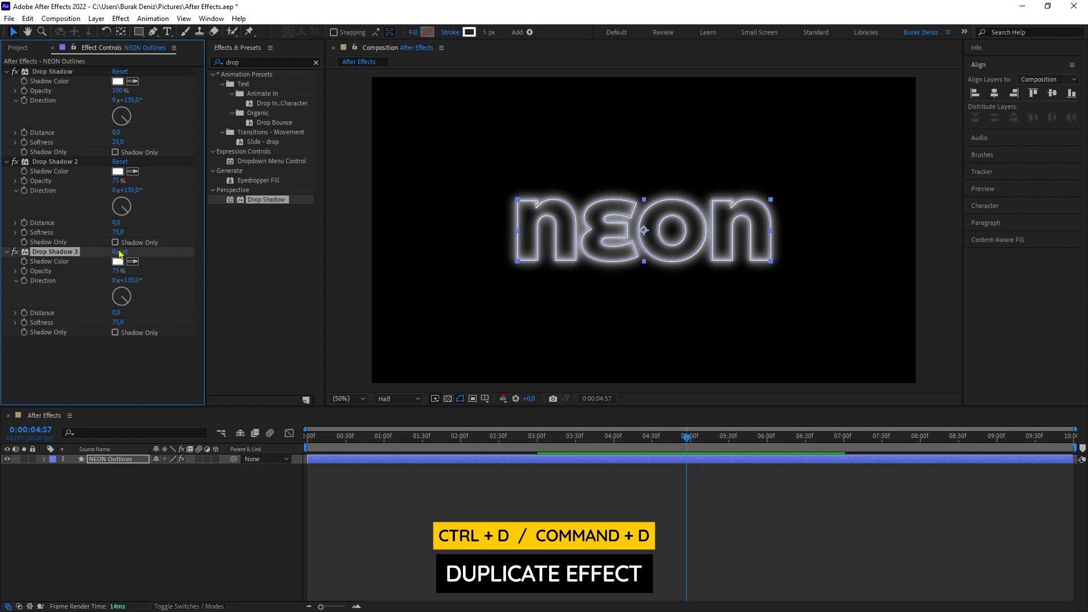
pyautogui.click(116, 271)
pyautogui.write('50')
pyautogui.press('Return')
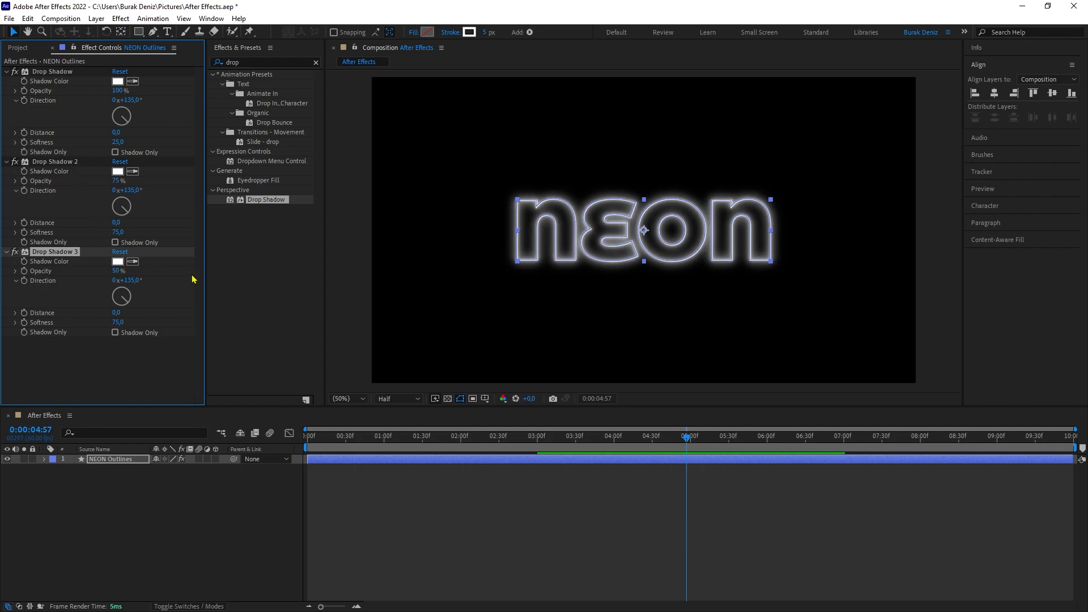
pyautogui.click(117, 322)
pyautogui.write('150')
pyautogui.press('Return')
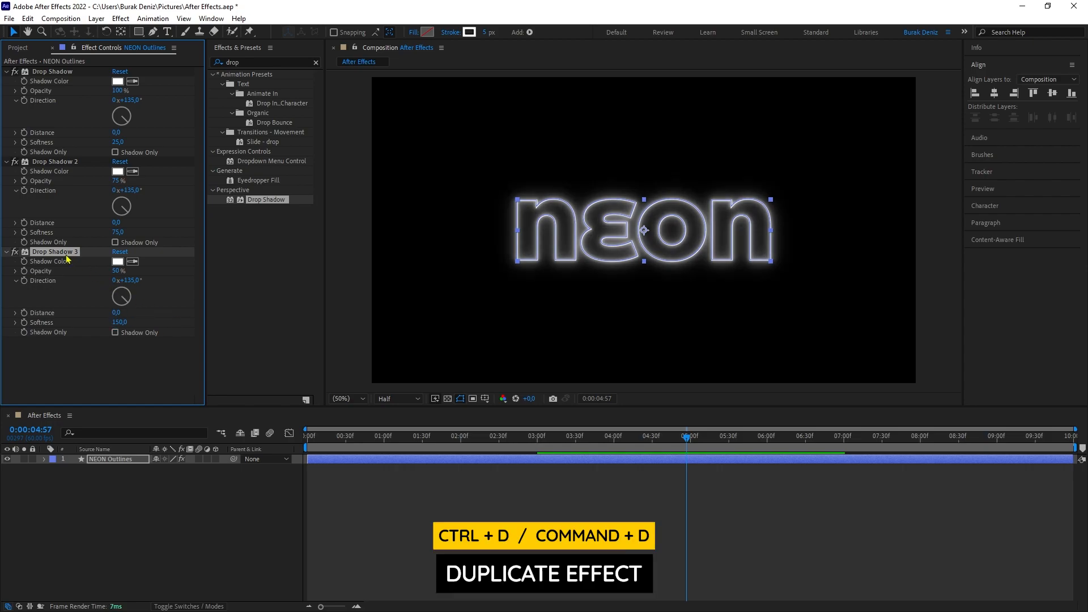
# Duplicate the third Drop Shadow effect and give the new copy an opacity of 25% and a softness of 500.
pyautogui.hotkey('ctrl', 'd')
pyautogui.click(116, 338)
pyautogui.write('5')
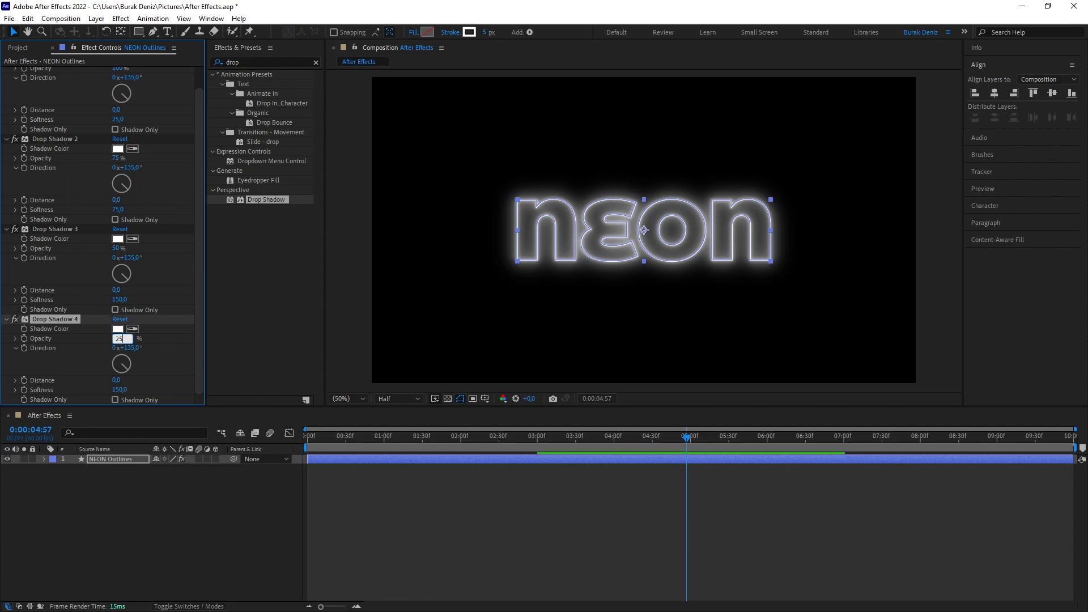
pyautogui.press('Return')
pyautogui.click(134, 387)
pyautogui.write('500')
pyautogui.press('Return')
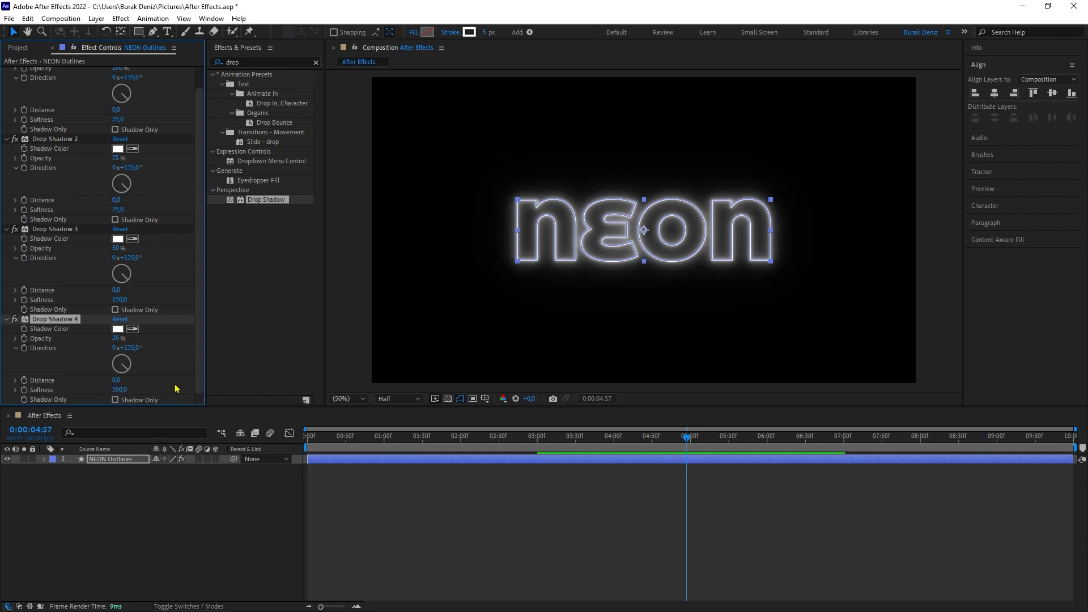
# Duplicate the NEON Outlines shape layer.
pyautogui.click(230, 498)
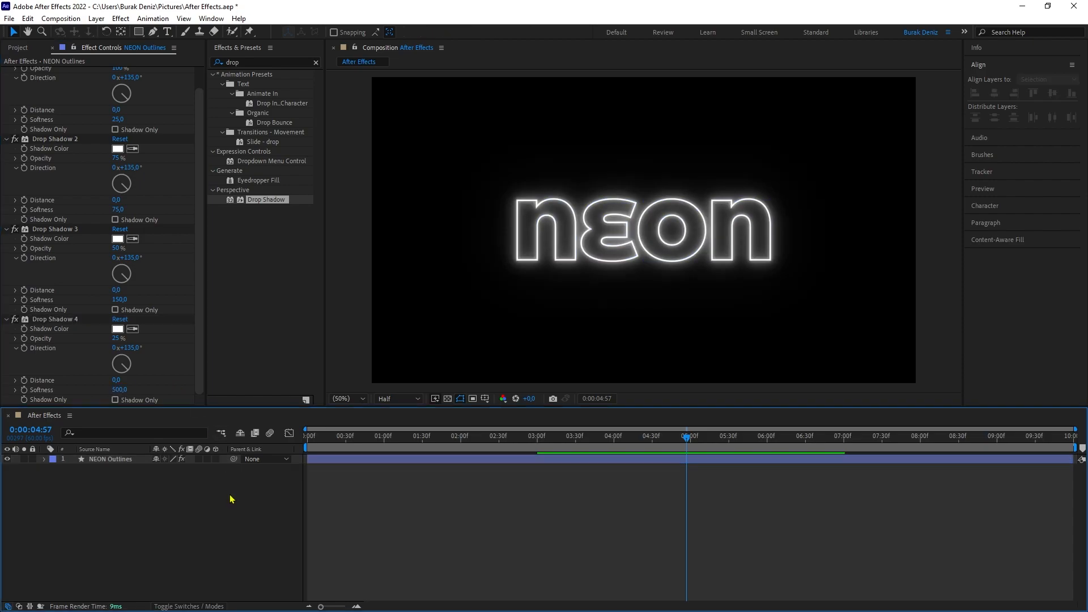
pyautogui.click(118, 461)
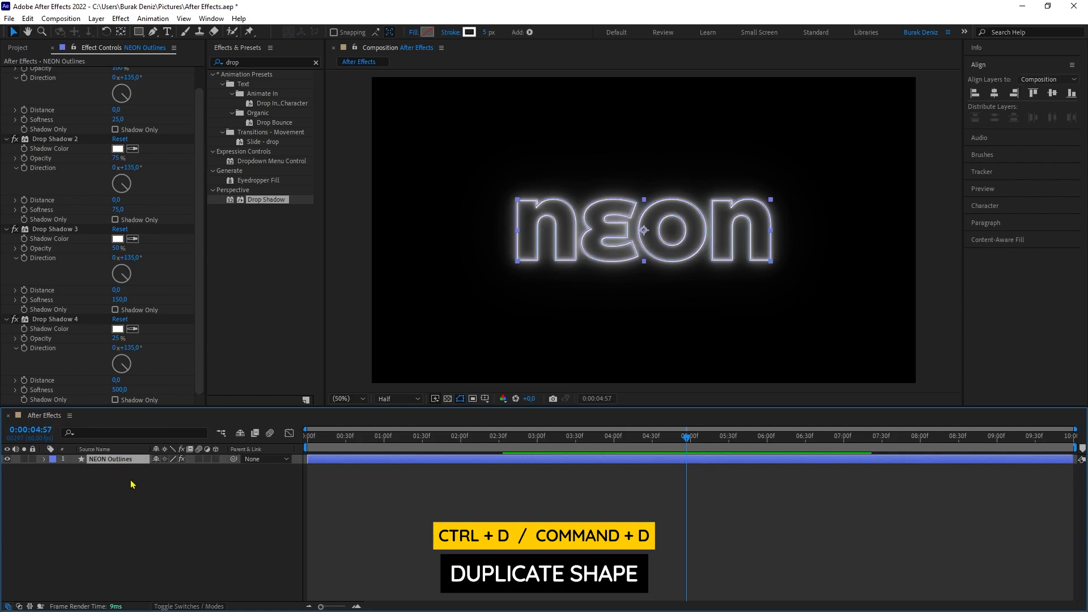
pyautogui.hotkey('ctrl', 'd')
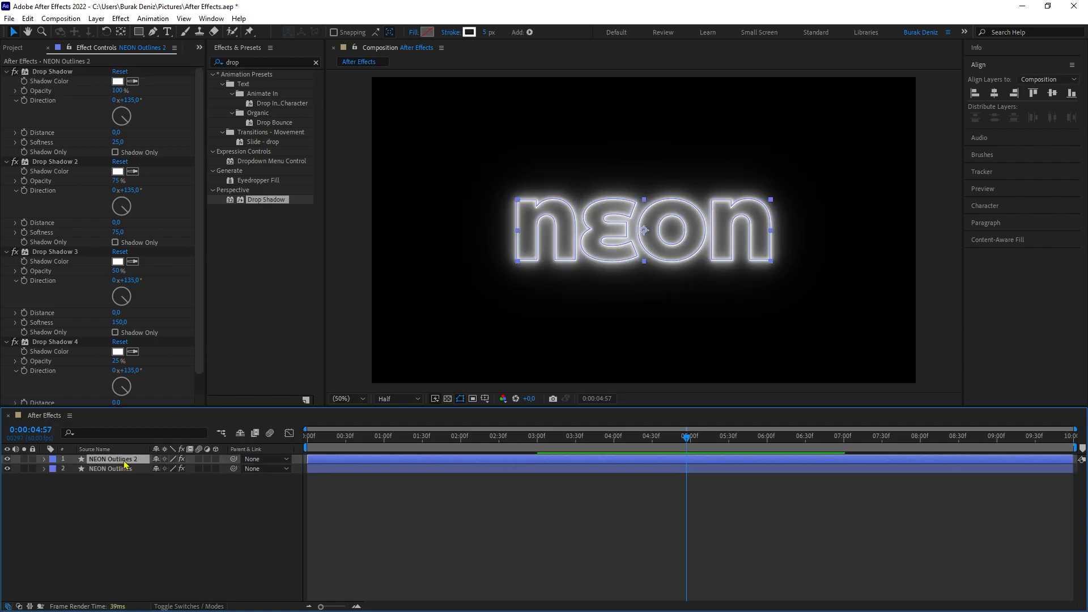
# Remove all Drop Shadow effects from the NEON Outlines 2 layer and hide that layer.
pyautogui.click(52, 72)
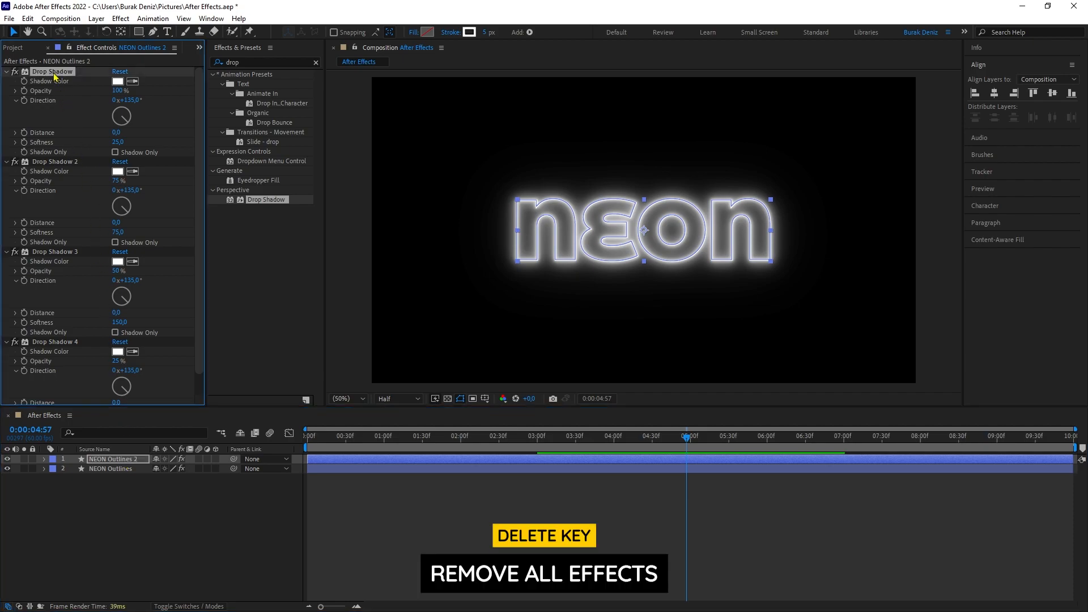
pyautogui.press('Delete')
pyautogui.press('Delete')
pyautogui.press('Delete')
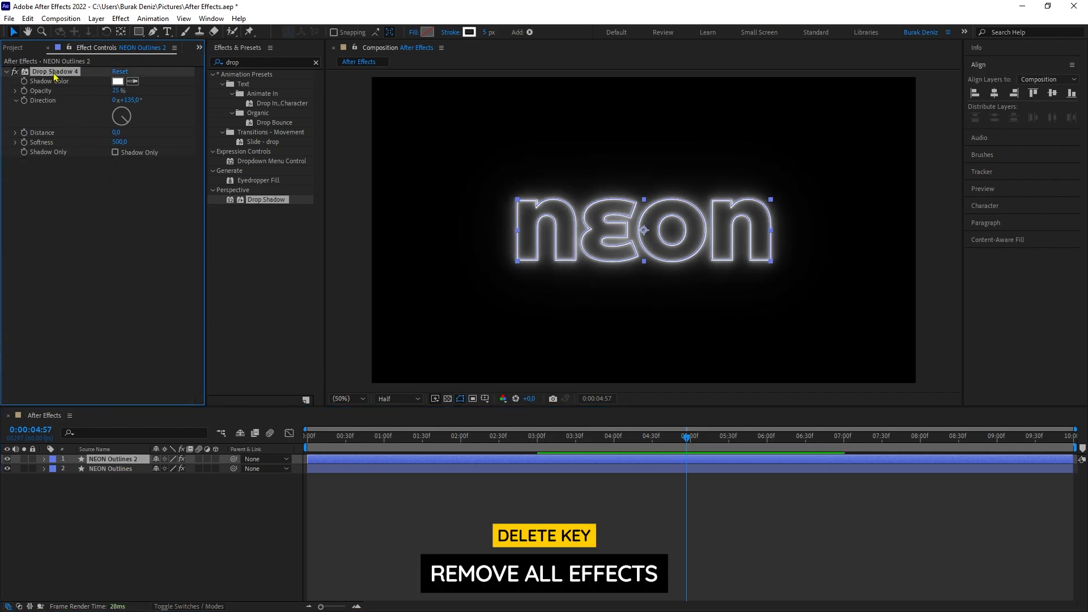
pyautogui.press('Delete')
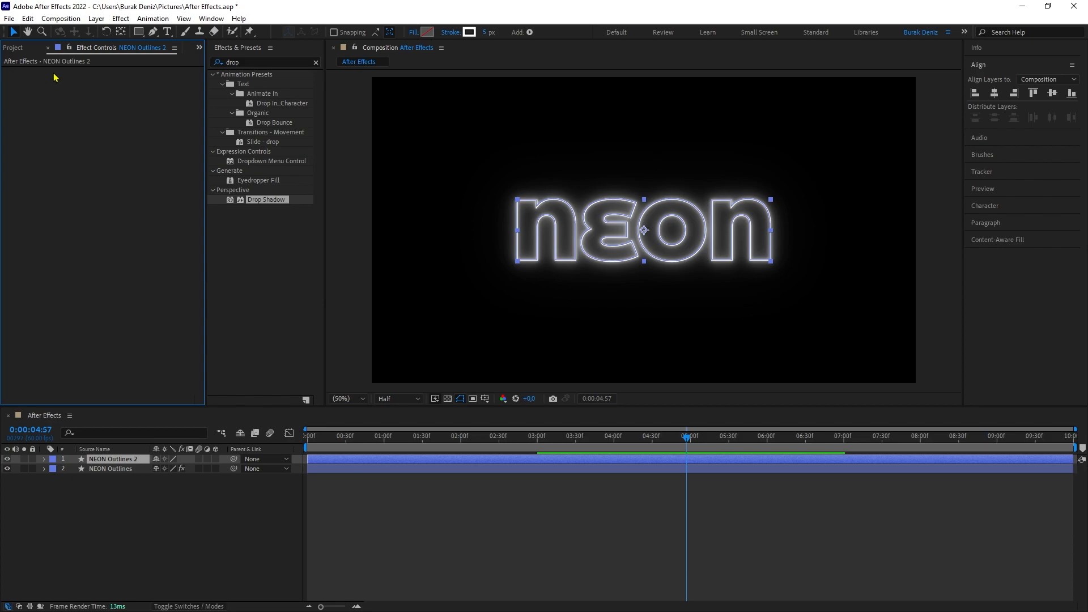
pyautogui.click(121, 464)
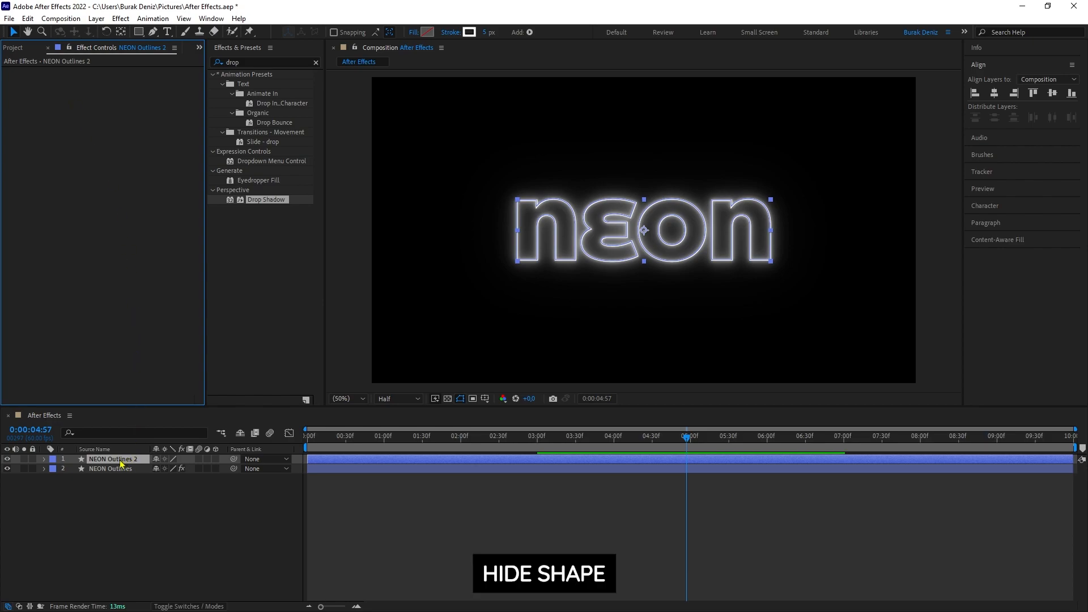
pyautogui.click(7, 458)
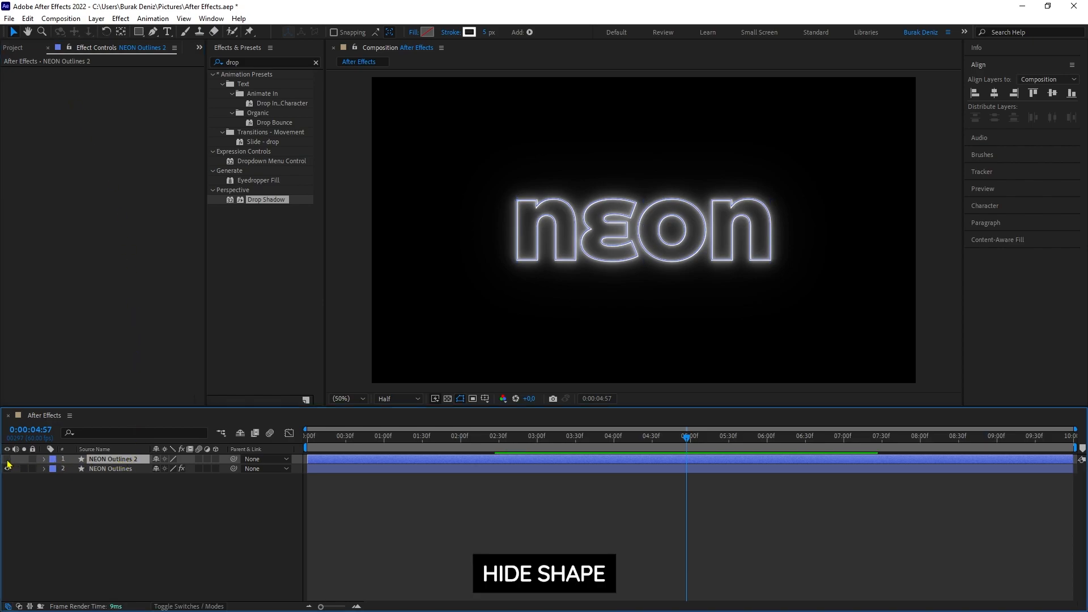
# Create an adjustment layer directly above the original NEON Outlines layer.
pyautogui.click(90, 469)
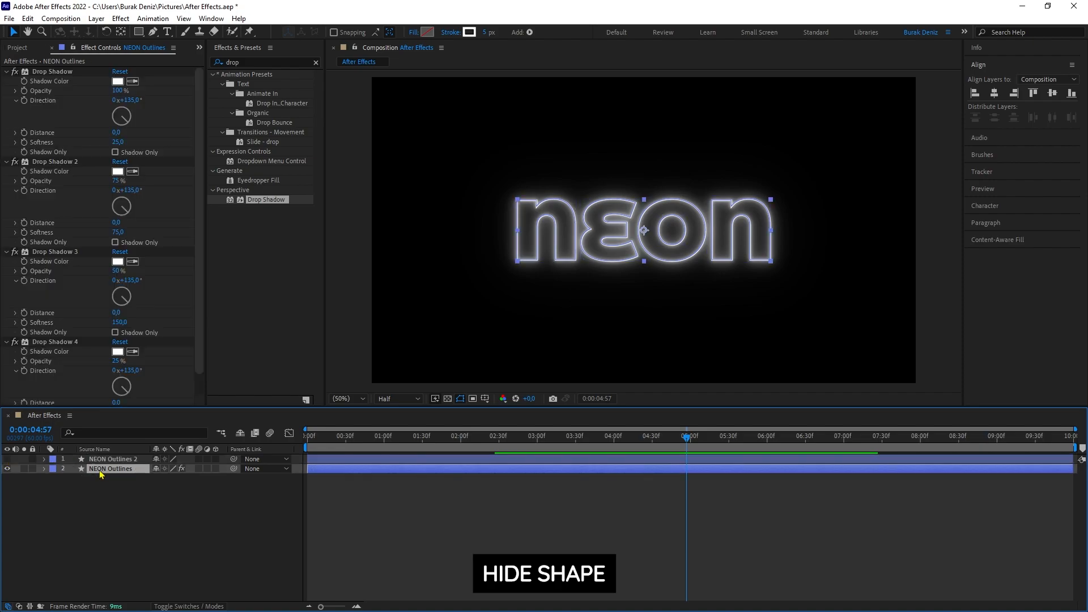
pyautogui.rightClick(128, 503)
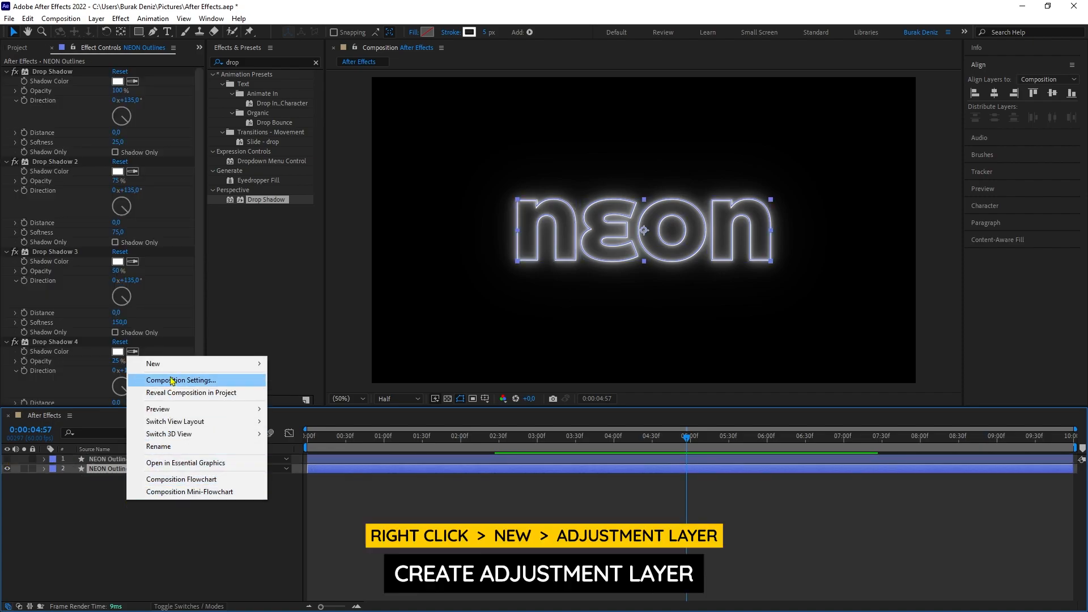
pyautogui.moveTo(176, 368)
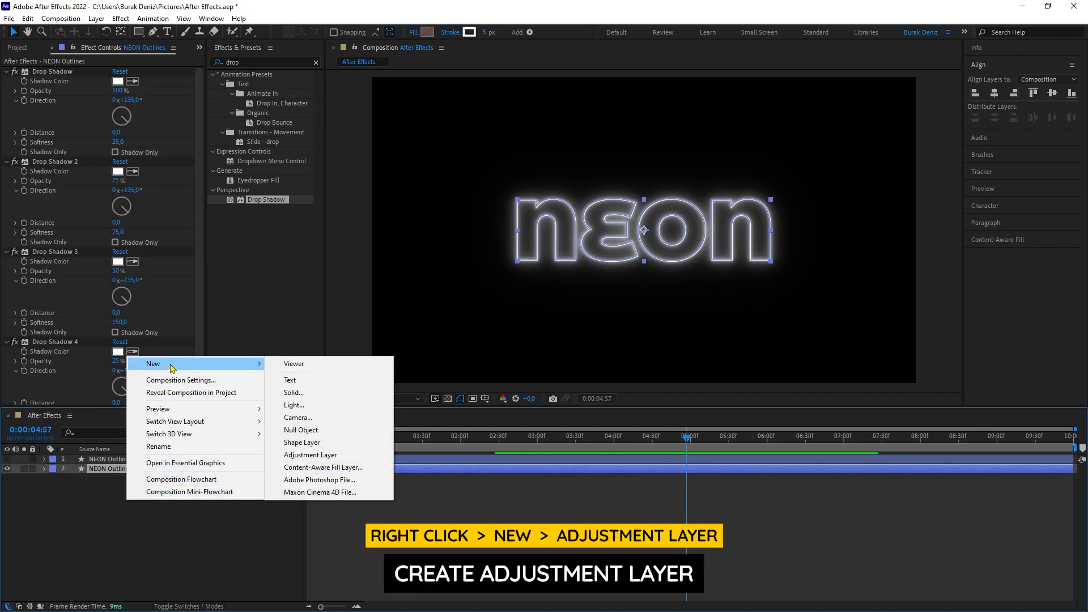
pyautogui.click(327, 459)
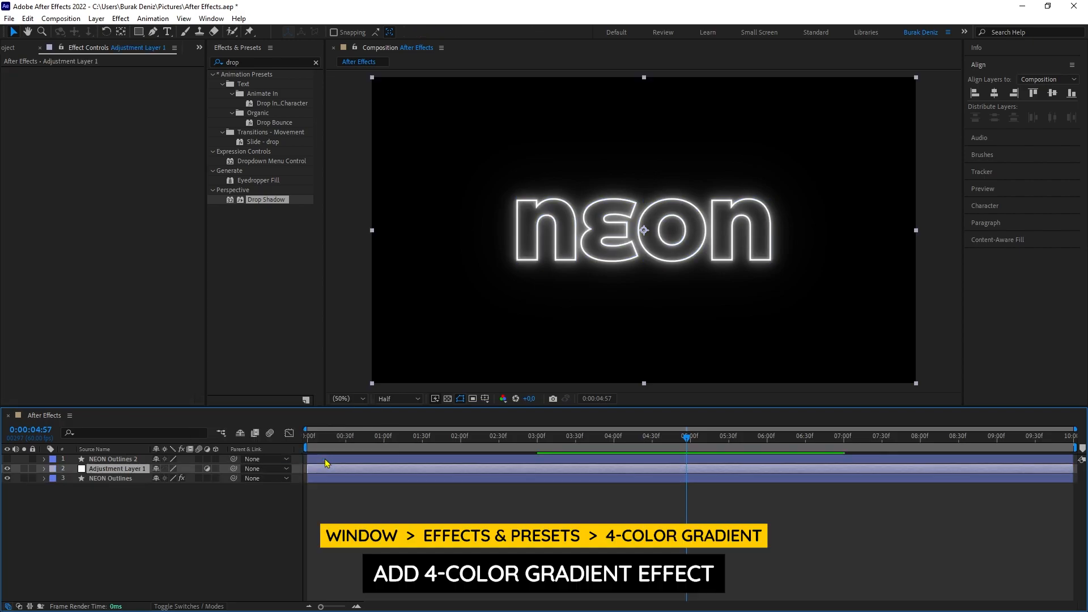
# Find the 4-Color Gradient effect and apply it to the adjustment layer.
pyautogui.click(219, 60)
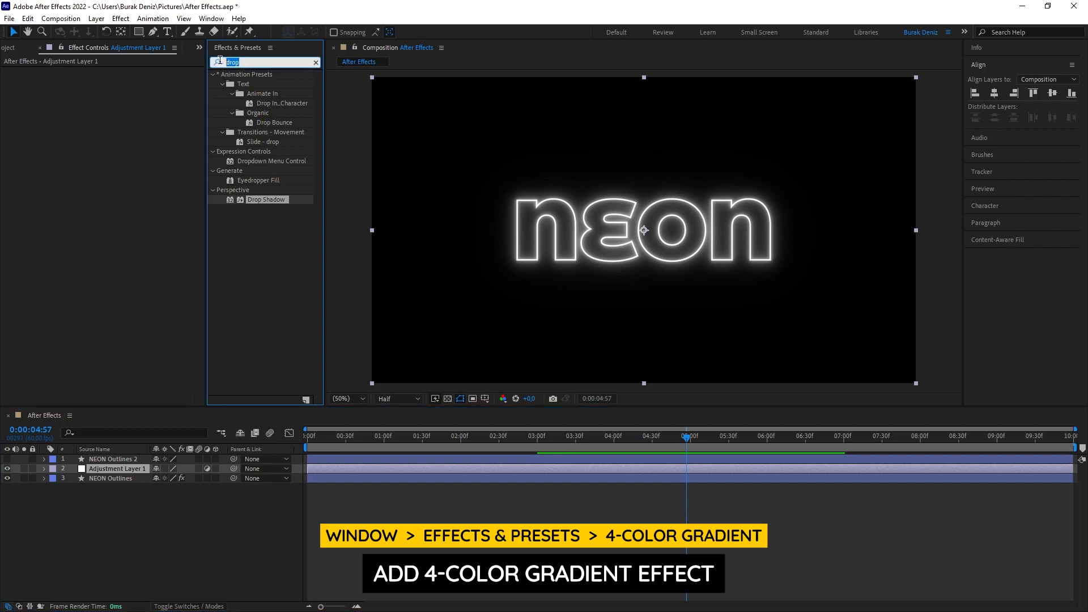
pyautogui.write('4-color')
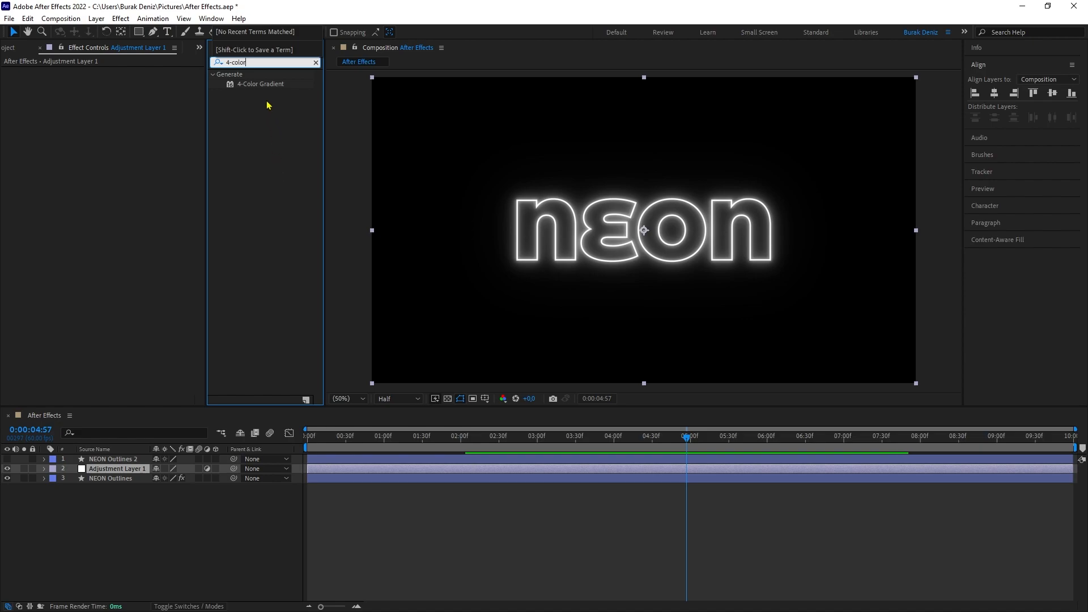
pyautogui.moveTo(263, 86); pyautogui.dragTo(121, 468)
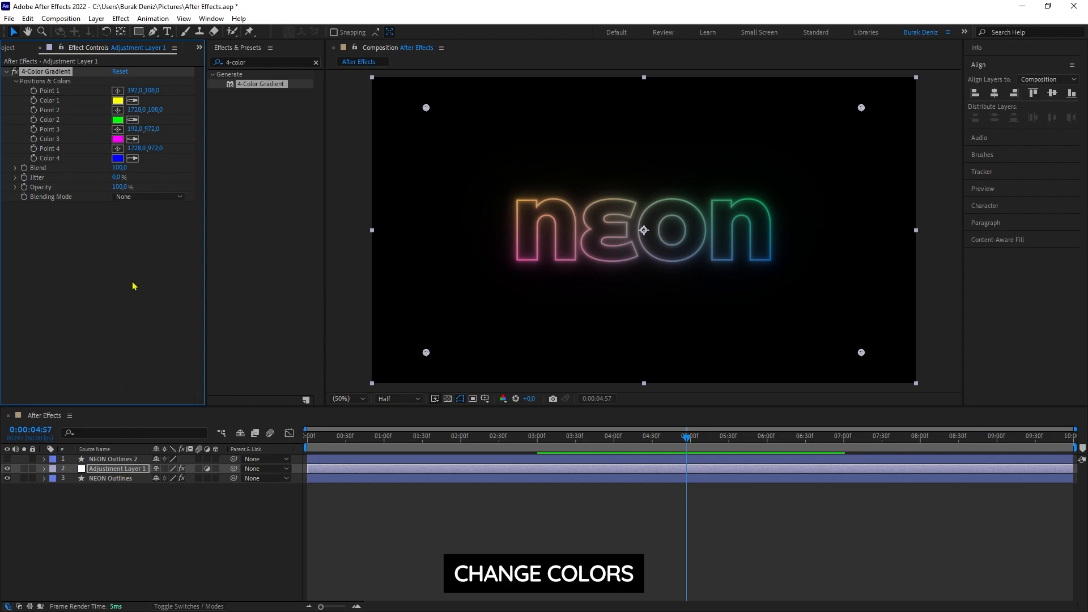
# Set Color 1 of the 4-Color Gradient to purple, hex BA00FF.
pyautogui.click(117, 100)
pyautogui.write('B')
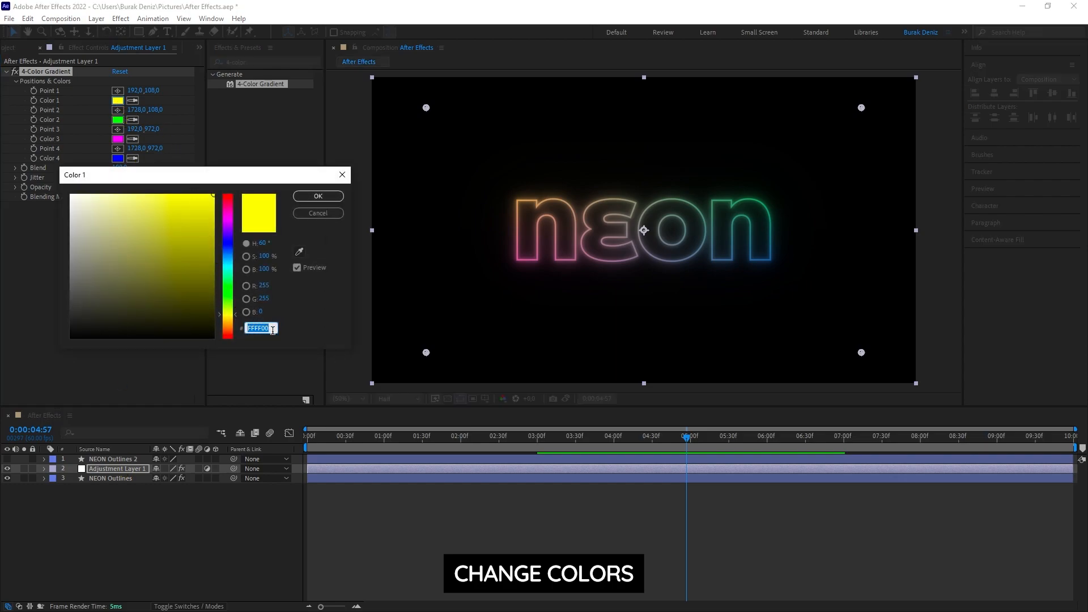
pyautogui.write('A00FF')
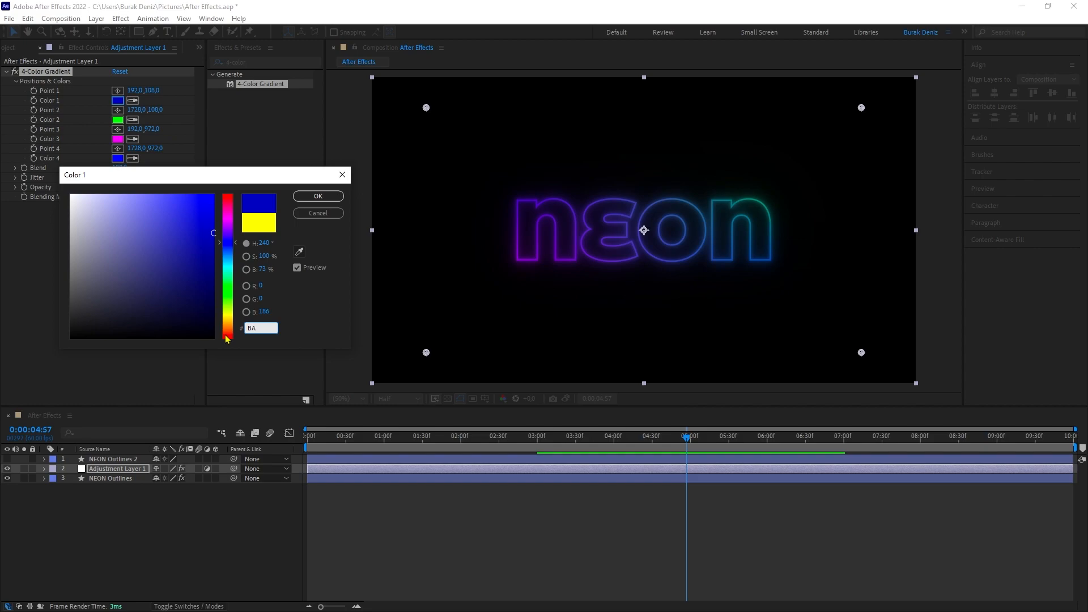
pyautogui.click(310, 196)
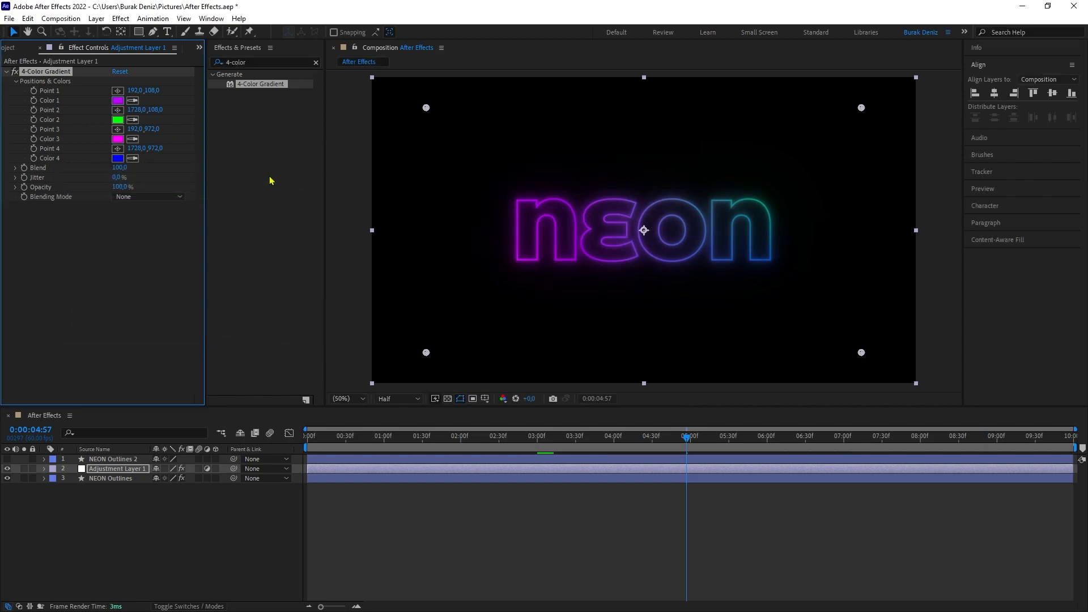
# Set the 4-Color Gradient's Color 2 to blue, hex 0000FF, and Color 3 to pink, hex FF0096.
pyautogui.click(117, 119)
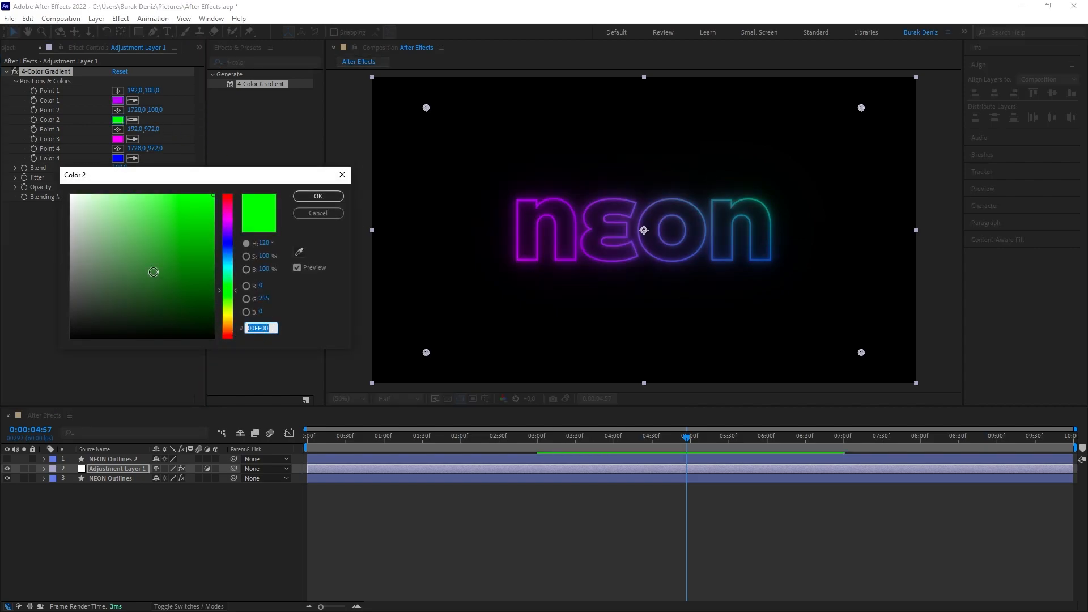
pyautogui.write('0000FF')
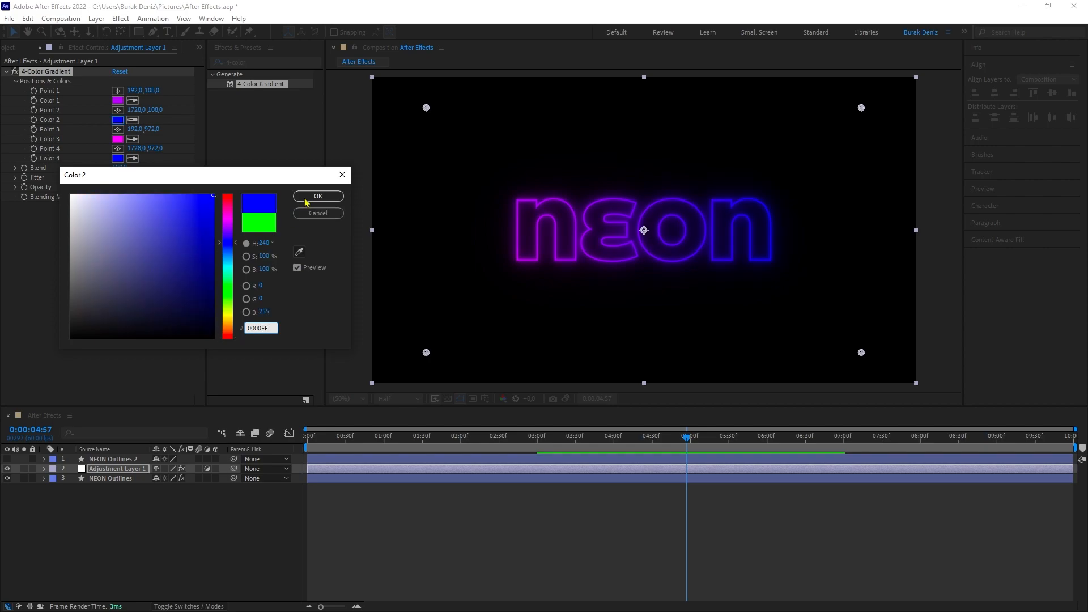
pyautogui.click(301, 200)
pyautogui.click(117, 138)
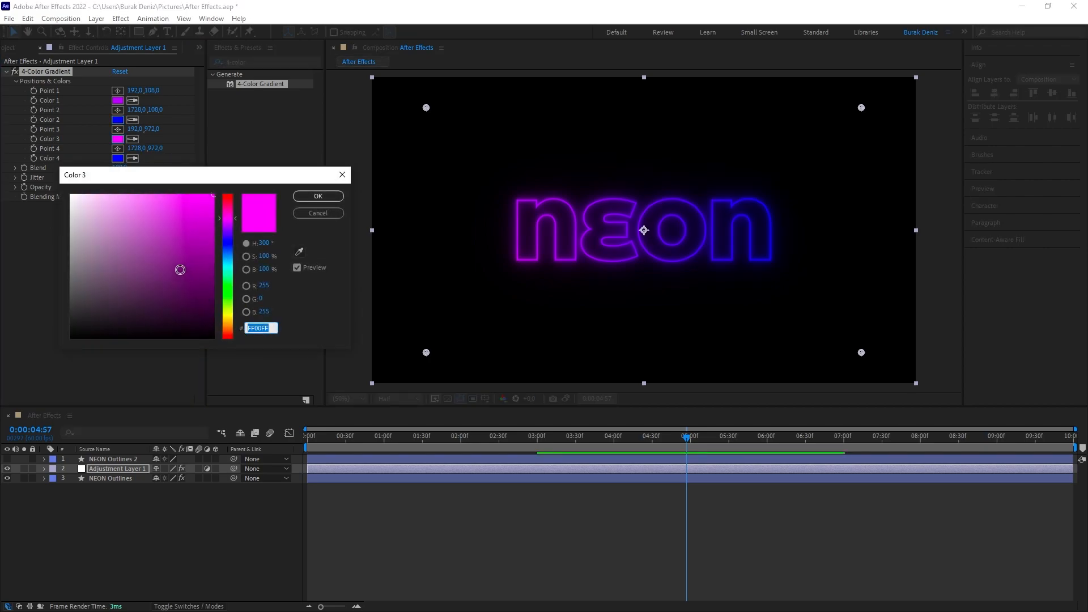
pyautogui.write('FF0096')
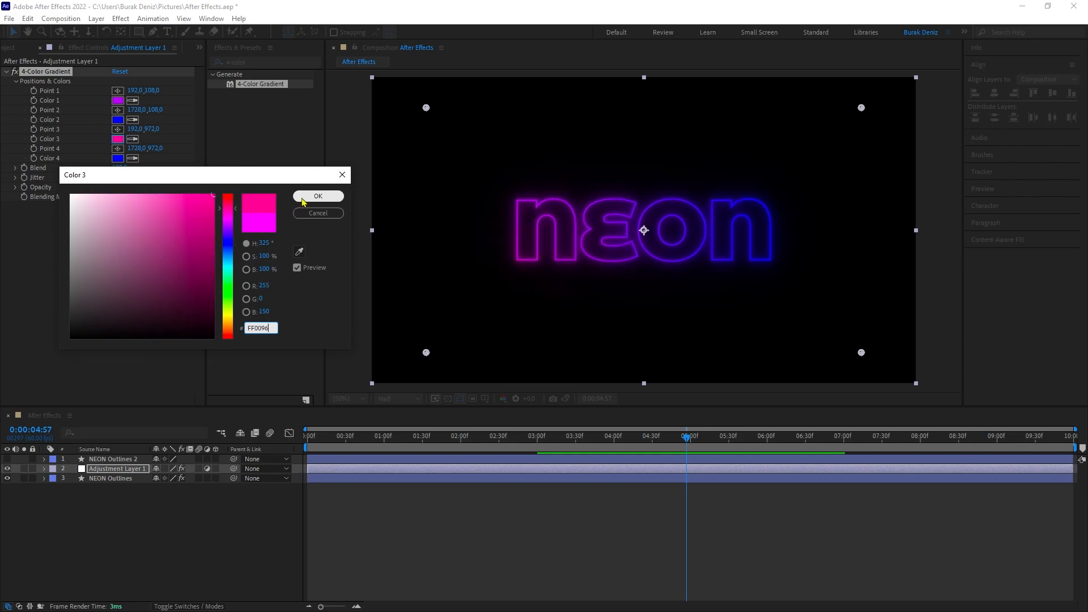
pyautogui.click(301, 199)
# Set Color 4 of the 4-Color Gradient to red, hex FF0030.
pyautogui.click(117, 158)
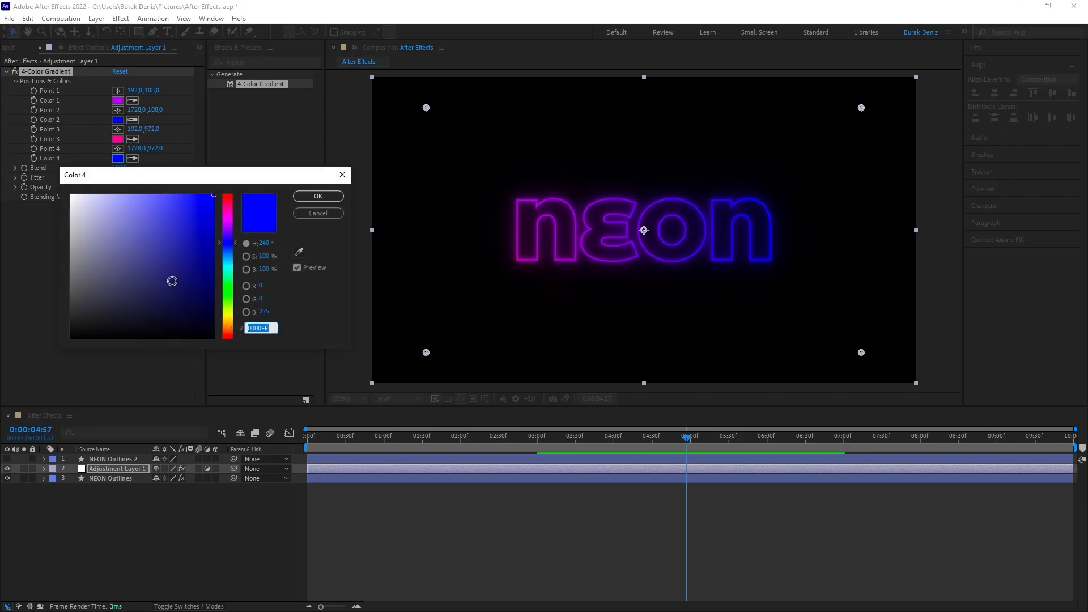
pyautogui.write('FF0030')
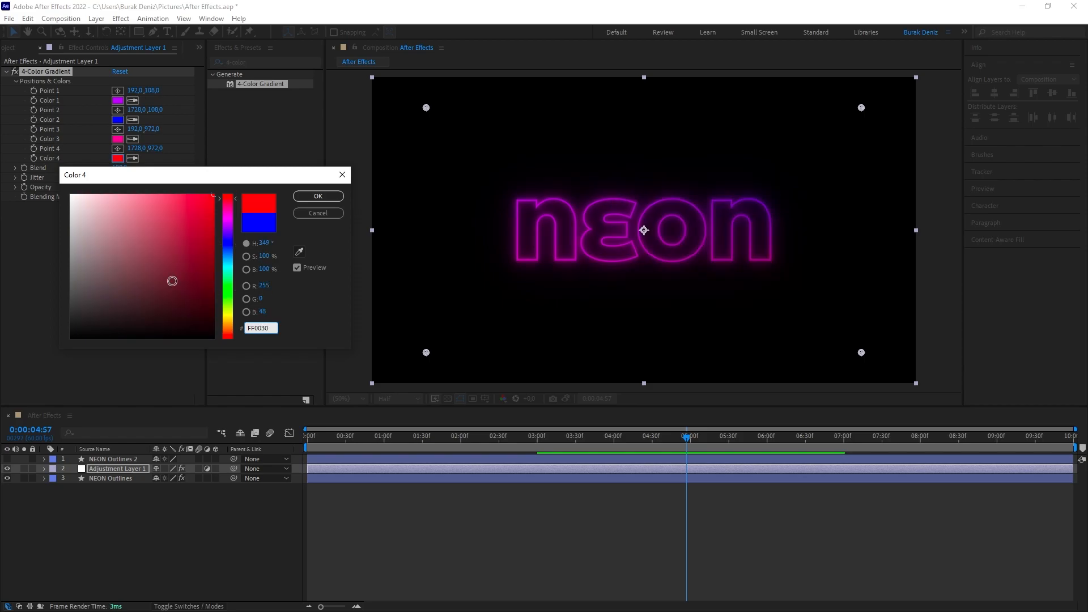
pyautogui.click(305, 198)
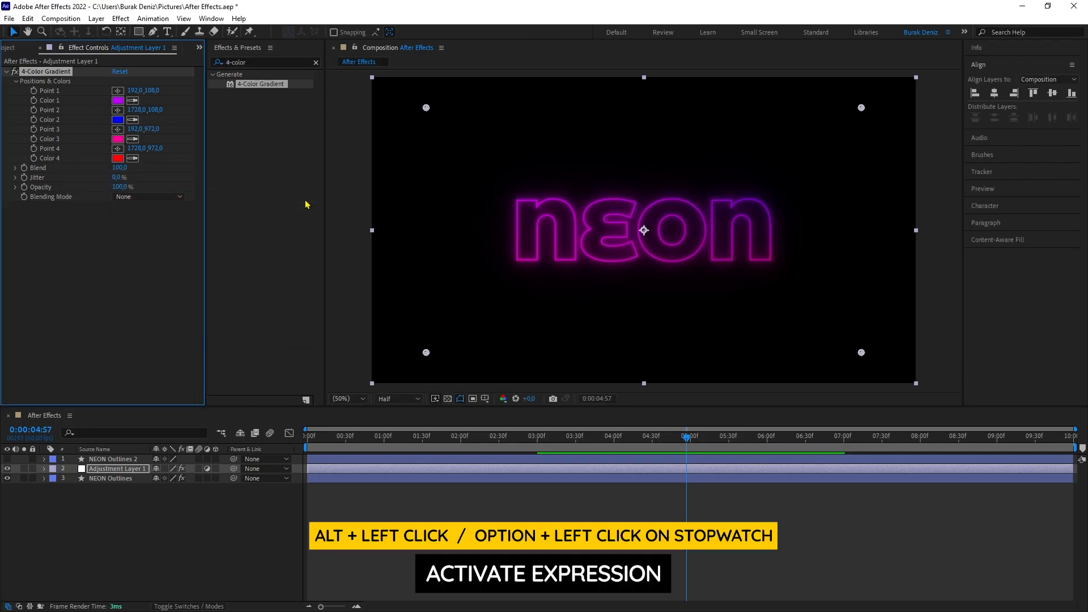
# Add the expression wiggle(1,500) to Point 1 of the 4-Color Gradient.
pyautogui.keyDown('alt'); pyautogui.click(33, 91); pyautogui.keyUp('alt')
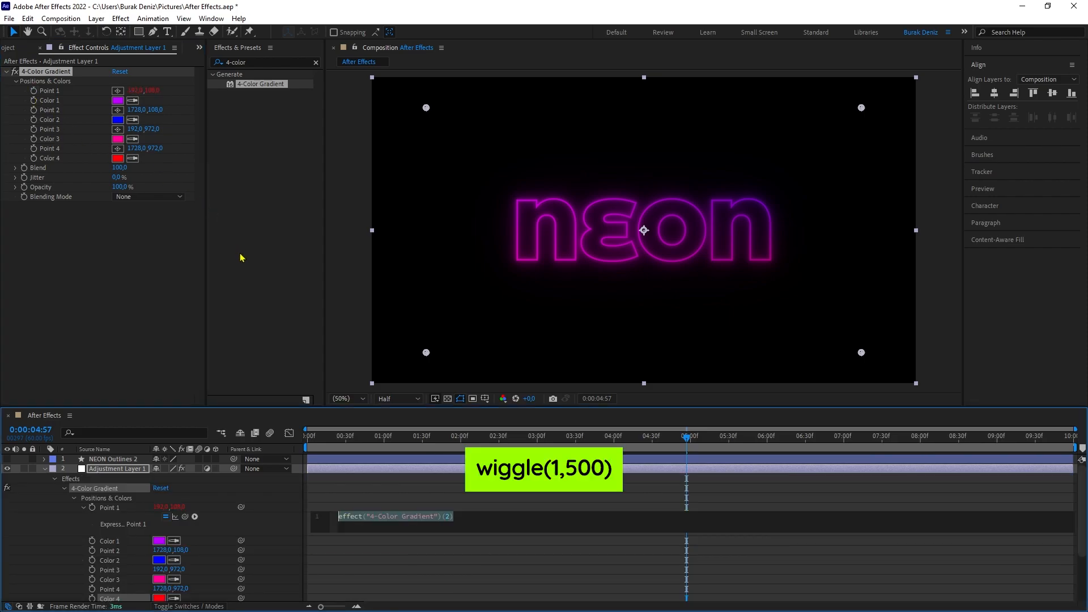
pyautogui.write('wiggle')
pyautogui.press('Return')
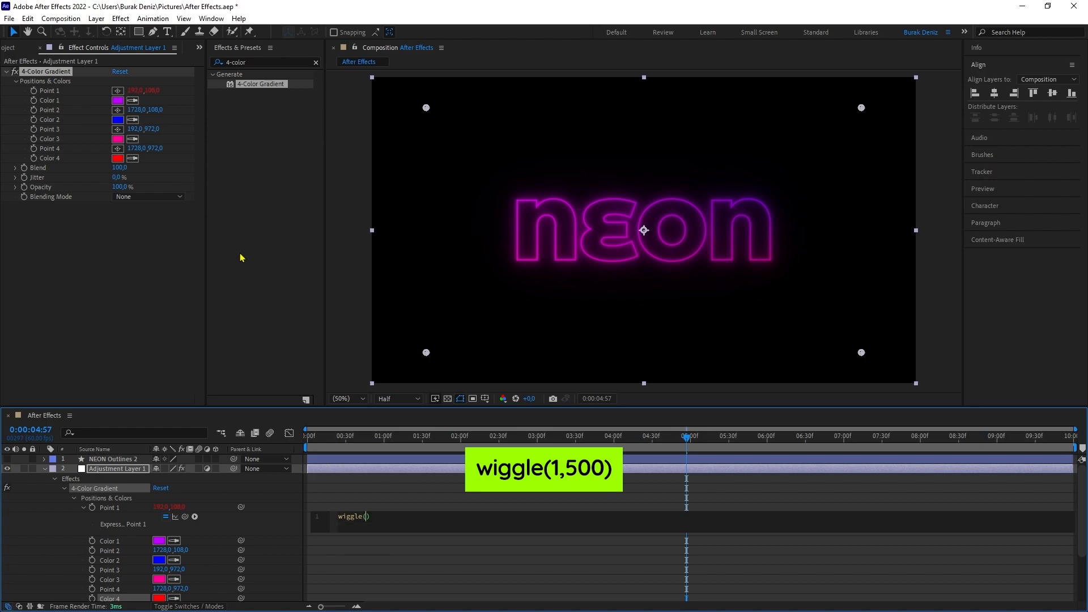
pyautogui.write('1,500')
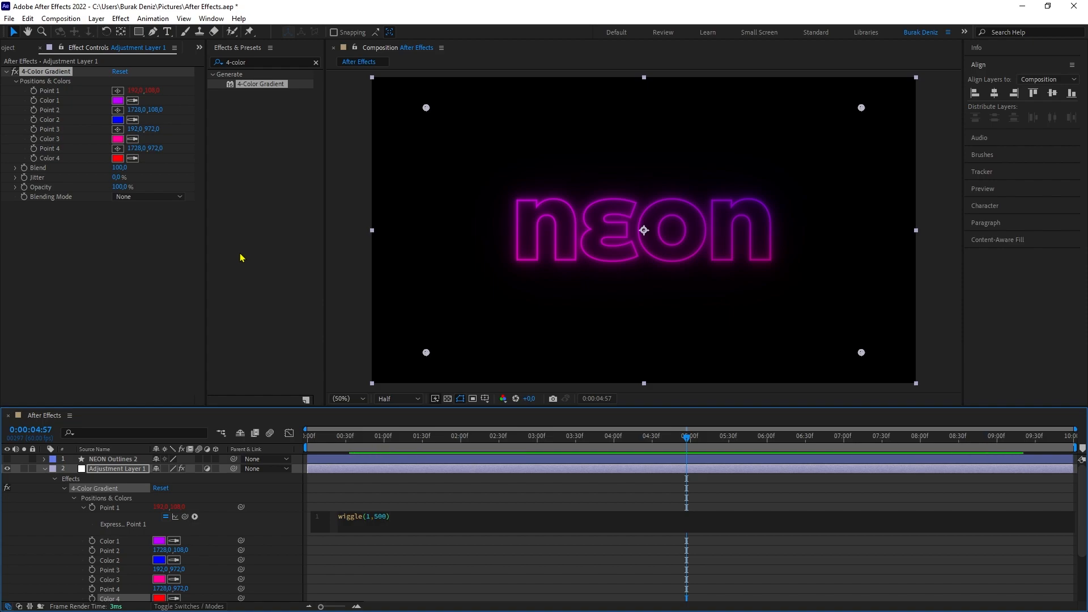
# Copy Point 1's wiggle(1,500) expression and apply it to Point 2 of the gradient.
pyautogui.moveTo(391, 516); pyautogui.dragTo(334, 517)
pyautogui.hotkey('ctrl', 'c')
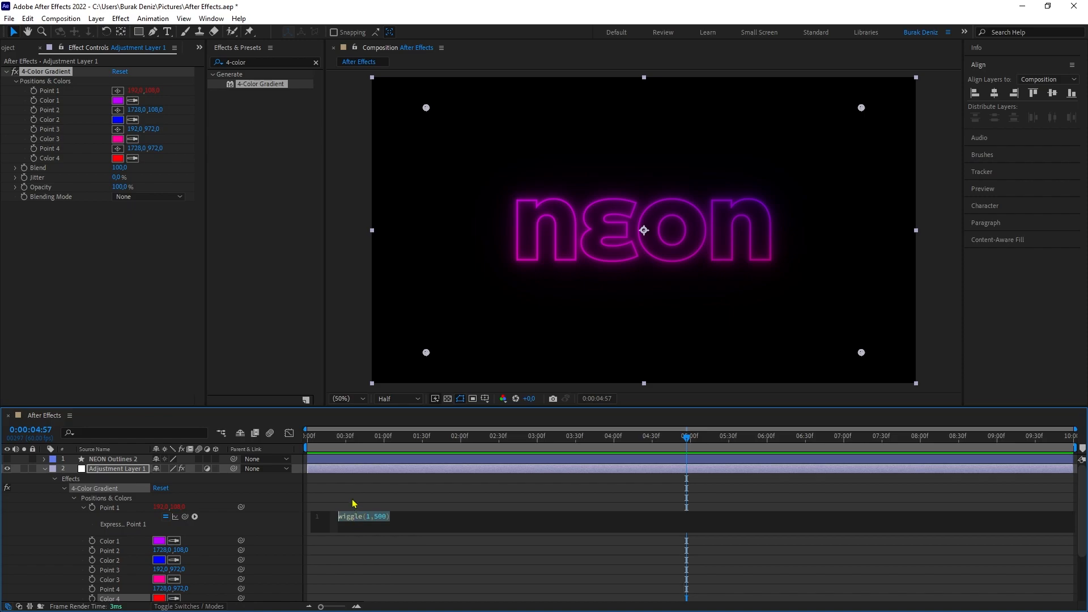
pyautogui.click(353, 503)
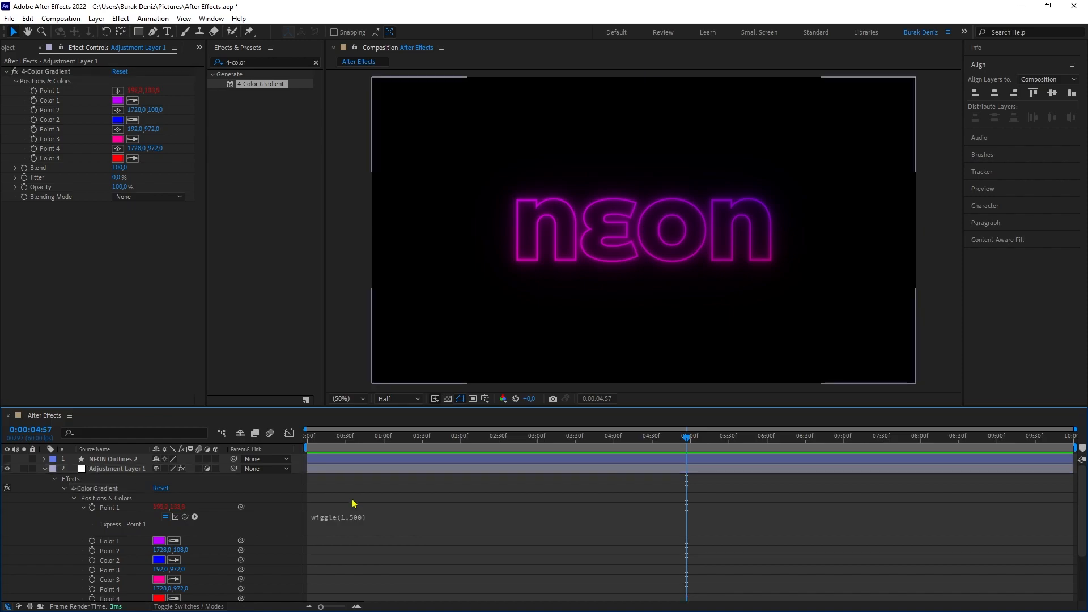
pyautogui.keyDown('alt'); pyautogui.click(91, 550); pyautogui.keyUp('alt')
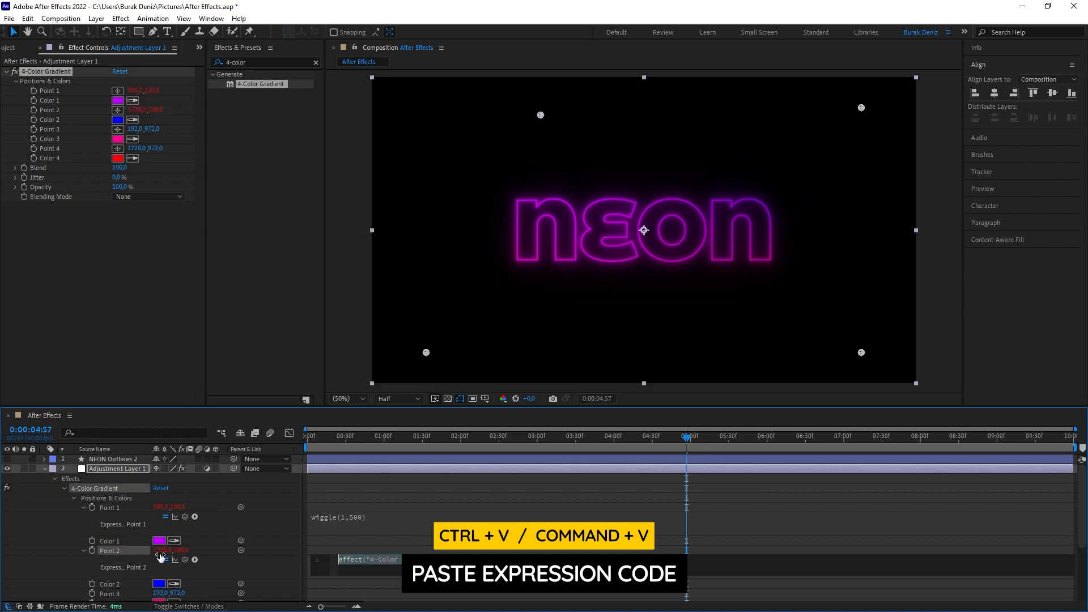
pyautogui.hotkey('ctrl', 'v')
pyautogui.click(391, 545)
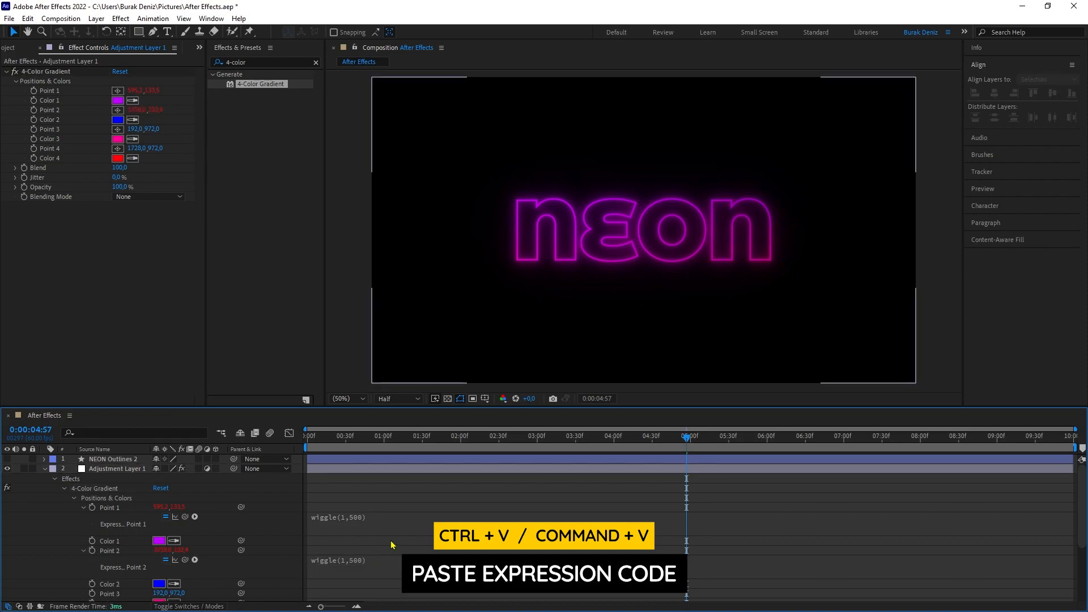
# Paste the wiggle(1,500) expression onto Point 3 and Point 4 of the 4-Color Gradient.
pyautogui.keyDown('alt'); pyautogui.click(92, 594); pyautogui.keyUp('alt')
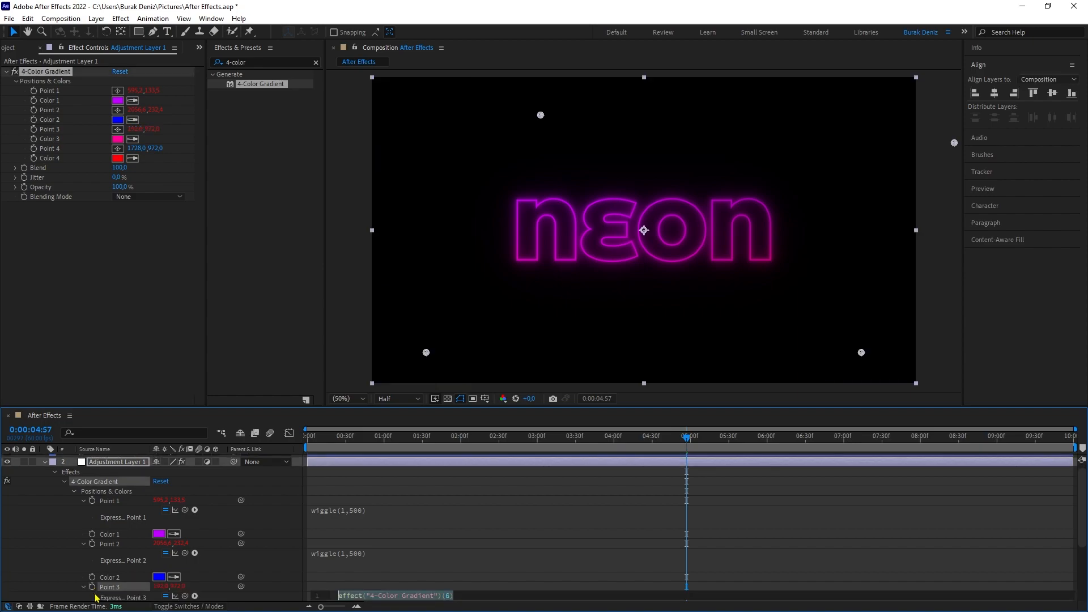
pyautogui.hotkey('ctrl', 'v')
pyautogui.click(398, 564)
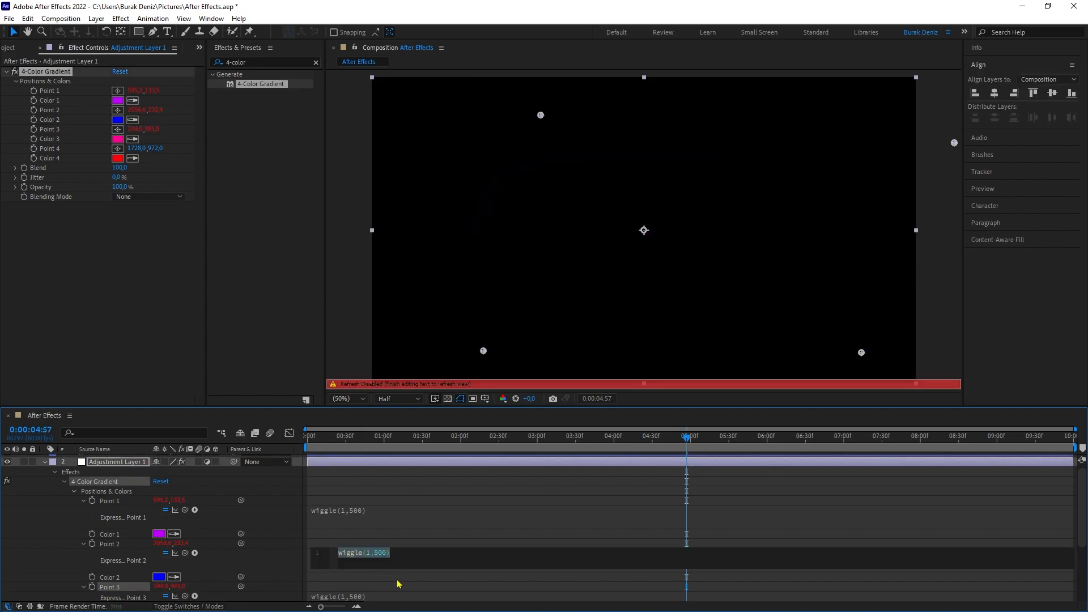
pyautogui.click(398, 583)
pyautogui.scroll(-3, 360, 557)
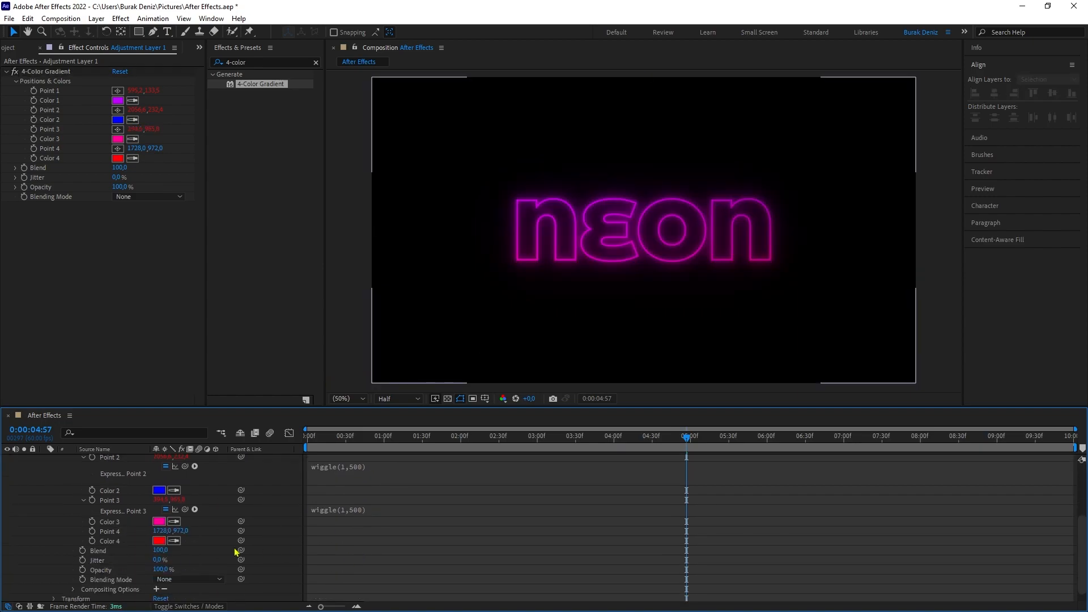
pyautogui.keyDown('alt'); pyautogui.click(92, 530); pyautogui.keyUp('alt')
pyautogui.hotkey('ctrl', 'v')
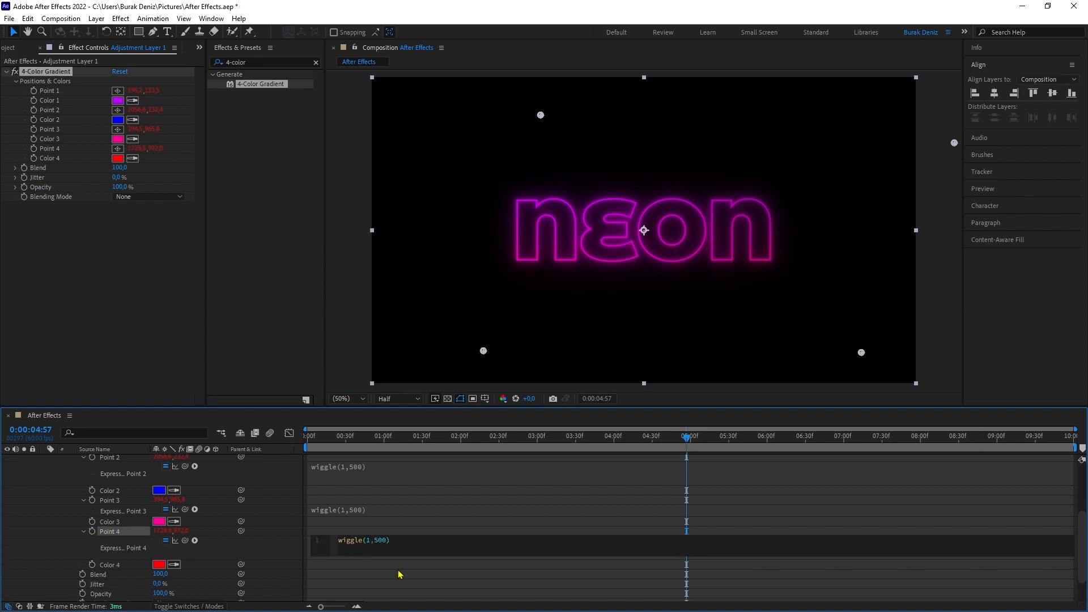
pyautogui.click(398, 573)
# Collapse the adjustment layer's properties and scrub the timeline to 0:00:05:46 to preview the moving gradient.
pyautogui.scroll(4, 362, 527)
pyautogui.click(44, 468)
pyautogui.moveTo(313, 440); pyautogui.dragTo(749, 468)
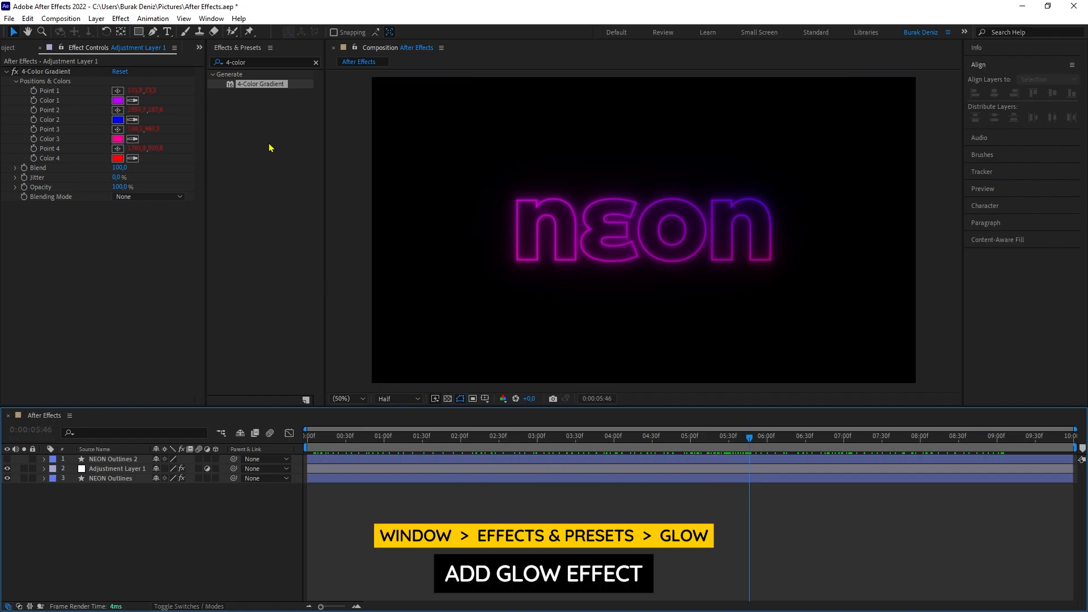
# Find the Stylize Glow effect and apply it to Adjustment Layer 1.
pyautogui.click(253, 61)
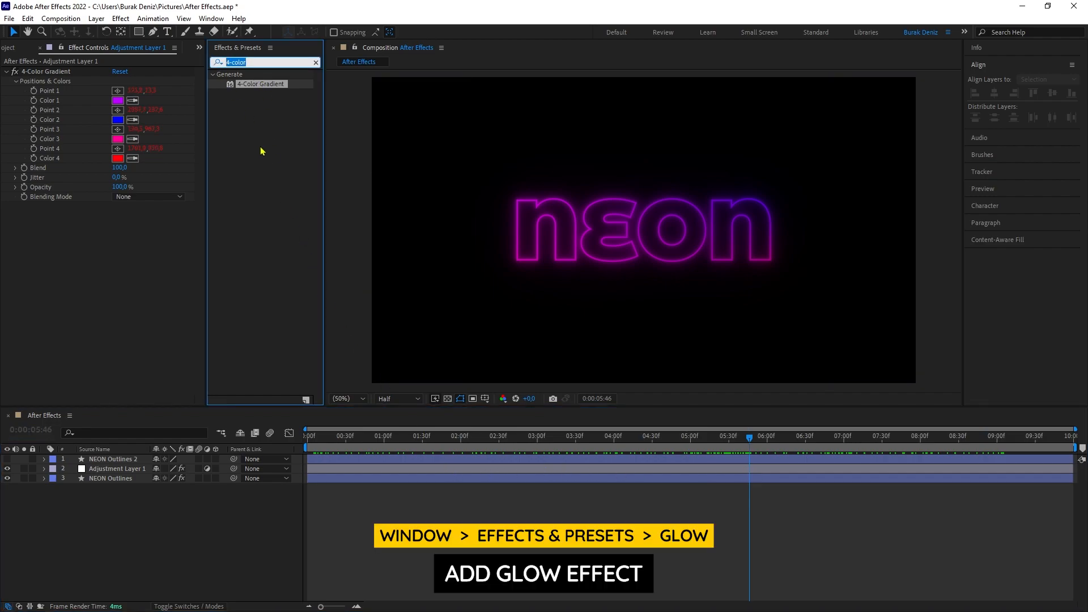
pyautogui.write('glow')
pyautogui.moveTo(254, 132); pyautogui.dragTo(124, 471)
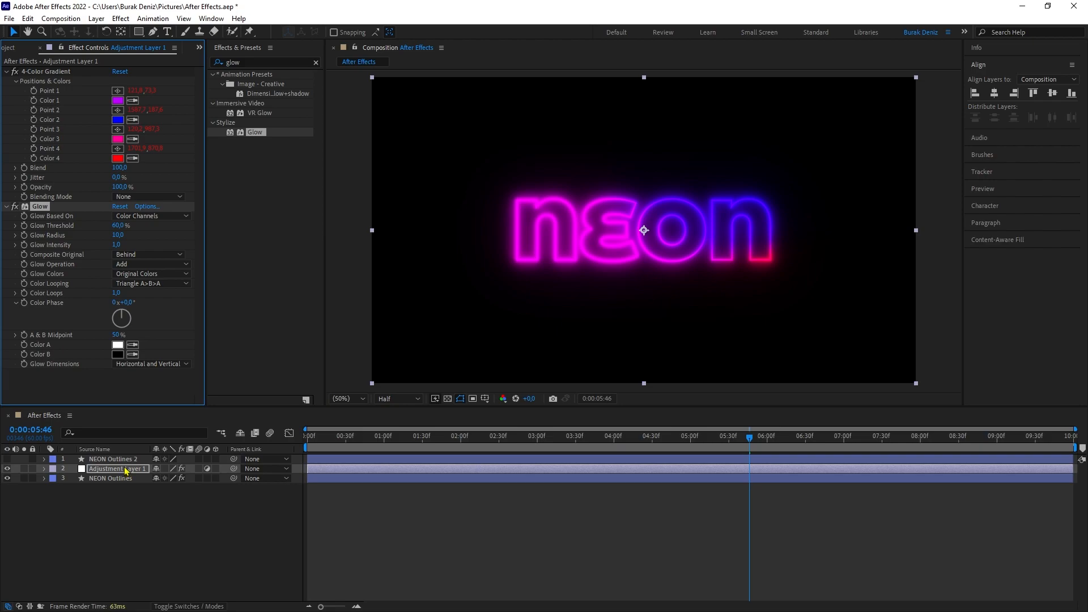
# Set the Glow effect's Glow Radius to 10 and Glow Intensity to 0.2.
pyautogui.click(118, 235)
pyautogui.write('10')
pyautogui.press('Return')
pyautogui.click(117, 244)
pyautogui.write('0')
pyautogui.press('Return')
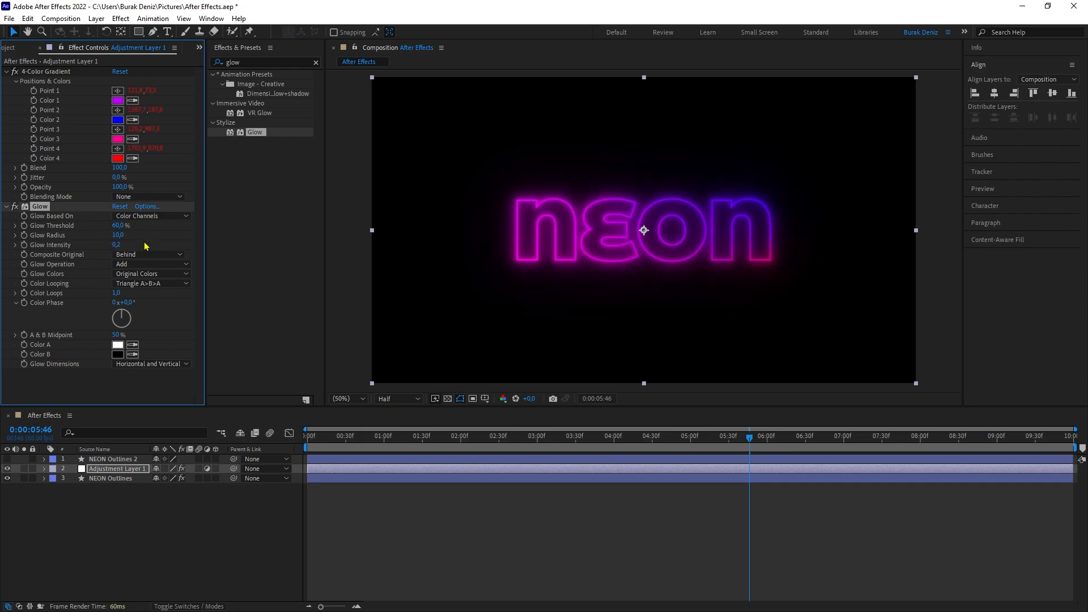
# Add the expression random(0,0.3) to the Glow Intensity property.
pyautogui.keyDown('alt'); pyautogui.click(24, 245); pyautogui.keyUp('alt')
pyautogui.write('random')
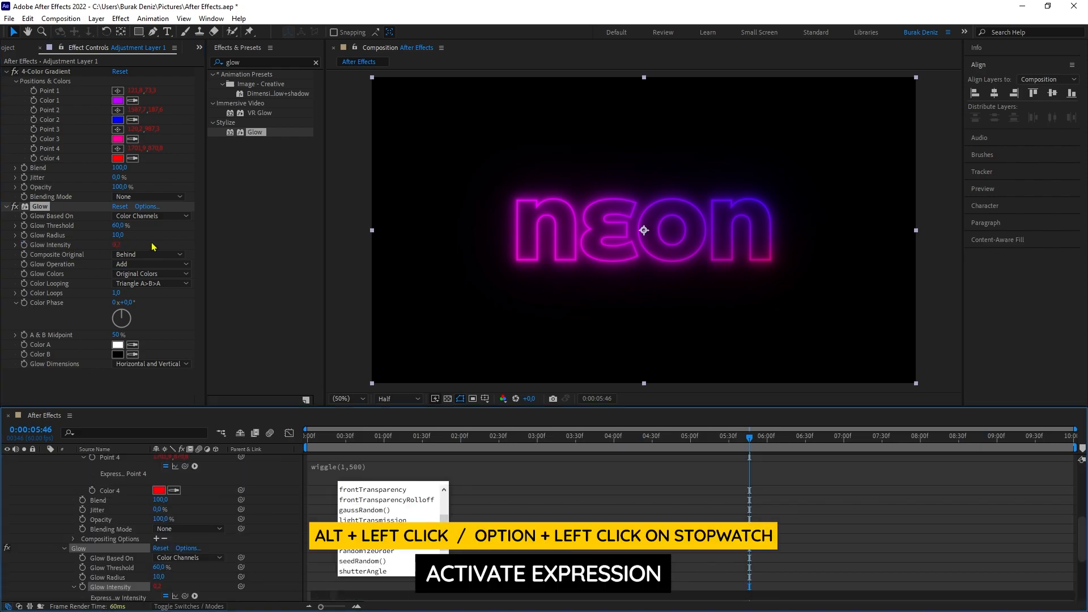
pyautogui.write('(')
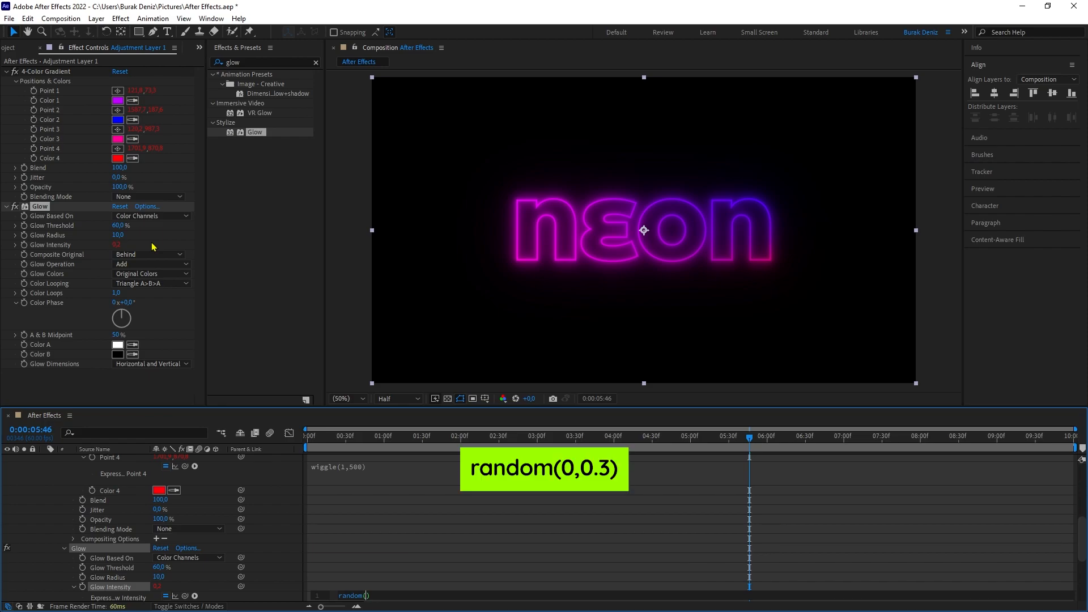
pyautogui.write('0,0.3')
pyautogui.click(437, 541)
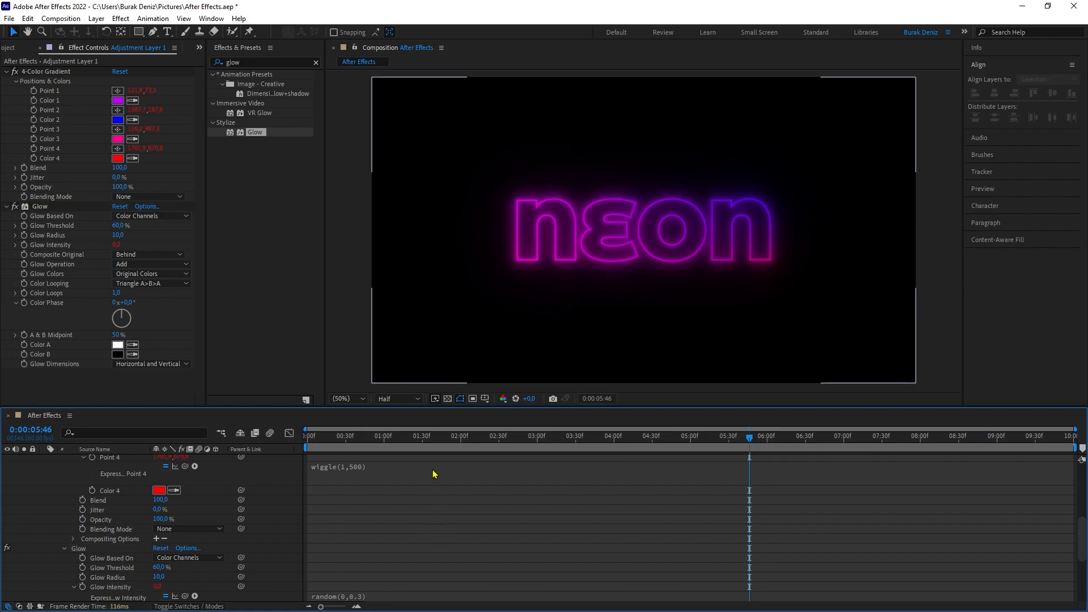
# Scrub the timeline to 0:00:04:01 to preview the flickering glow, and collapse the adjustment layer's properties.
pyautogui.moveTo(396, 437); pyautogui.dragTo(621, 468)
pyautogui.scroll(8, 62, 481)
pyautogui.click(45, 469)
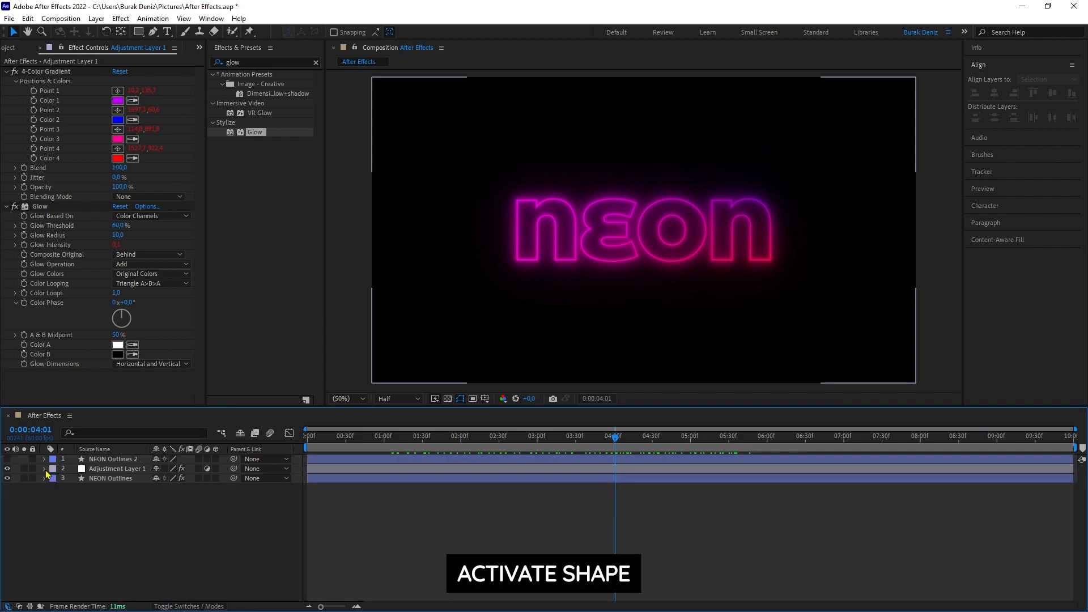
# Make the NEON Outlines 2 layer visible and scrub the timeline to 0:00:03:02 to check the result.
pyautogui.click(8, 460)
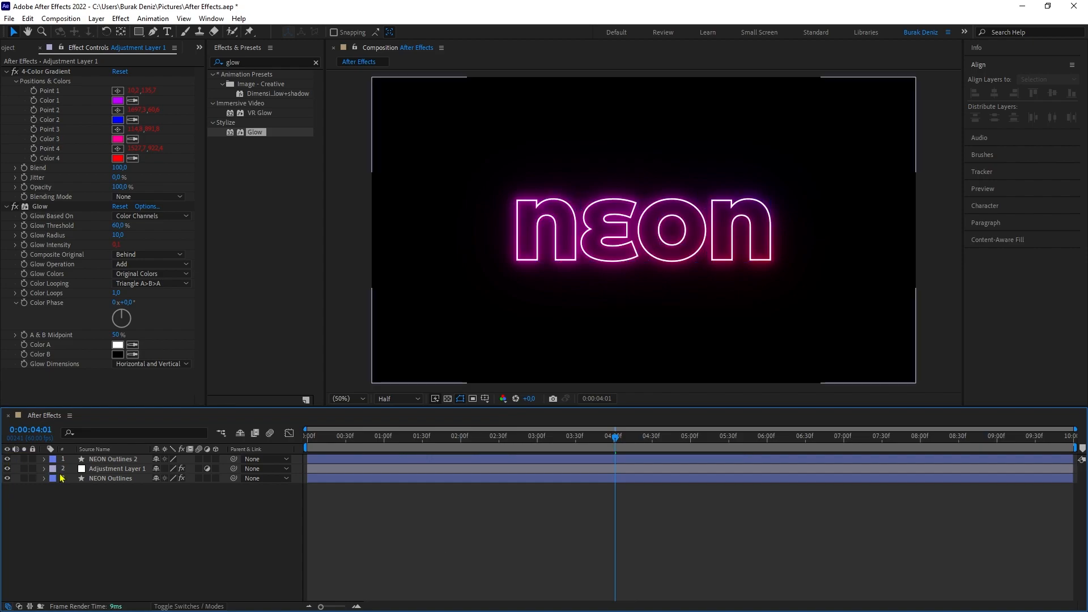
pyautogui.moveTo(438, 444); pyautogui.dragTo(539, 459)
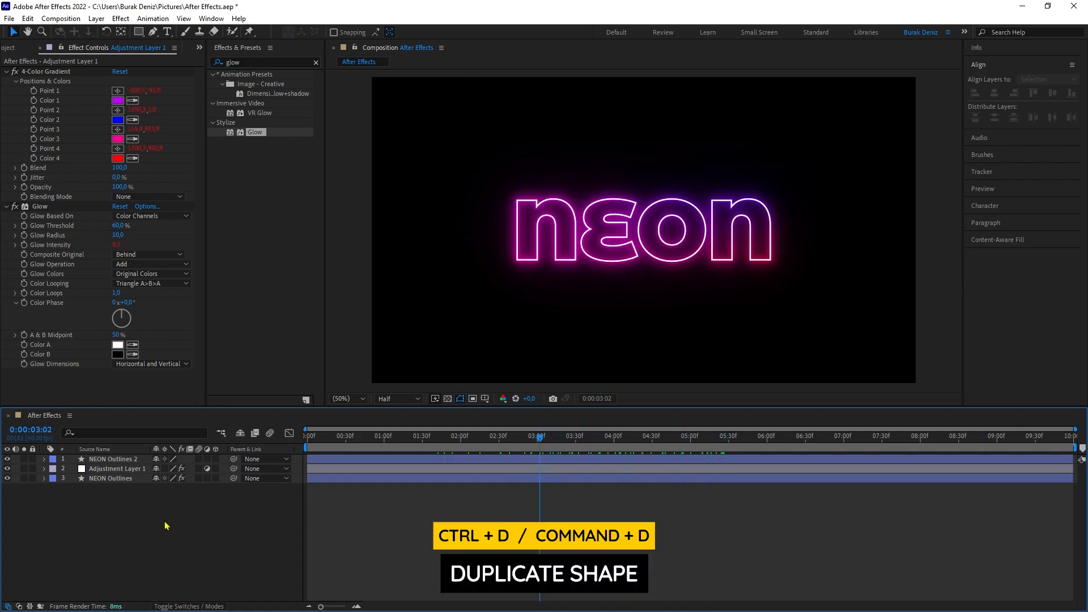
# Duplicate the NEON Outlines 2 layer and set the copy's Scale to 105%.
pyautogui.click(122, 460)
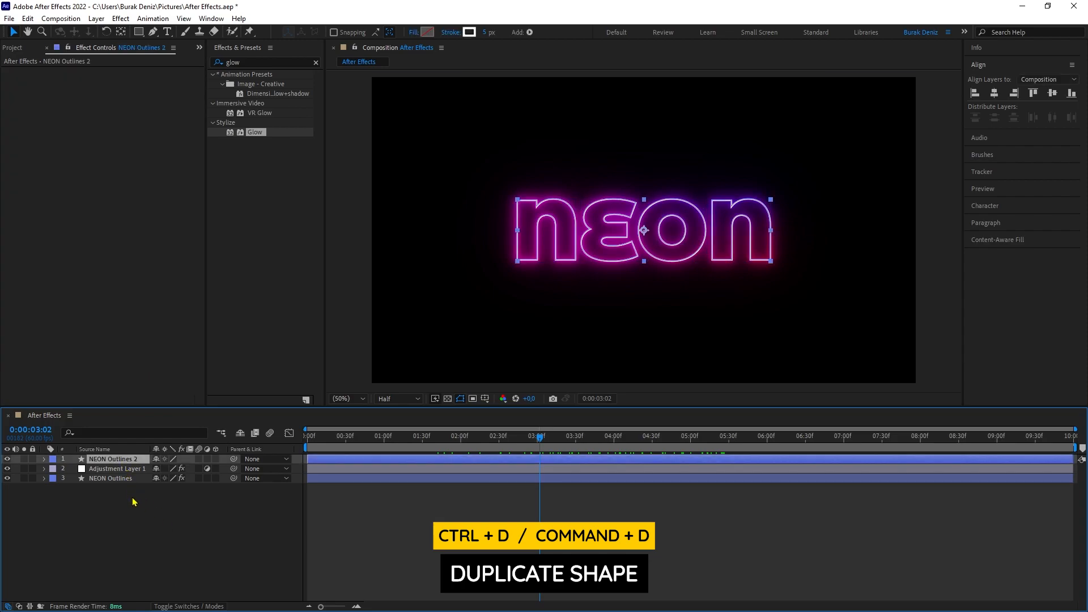
pyautogui.hotkey('ctrl', 'd')
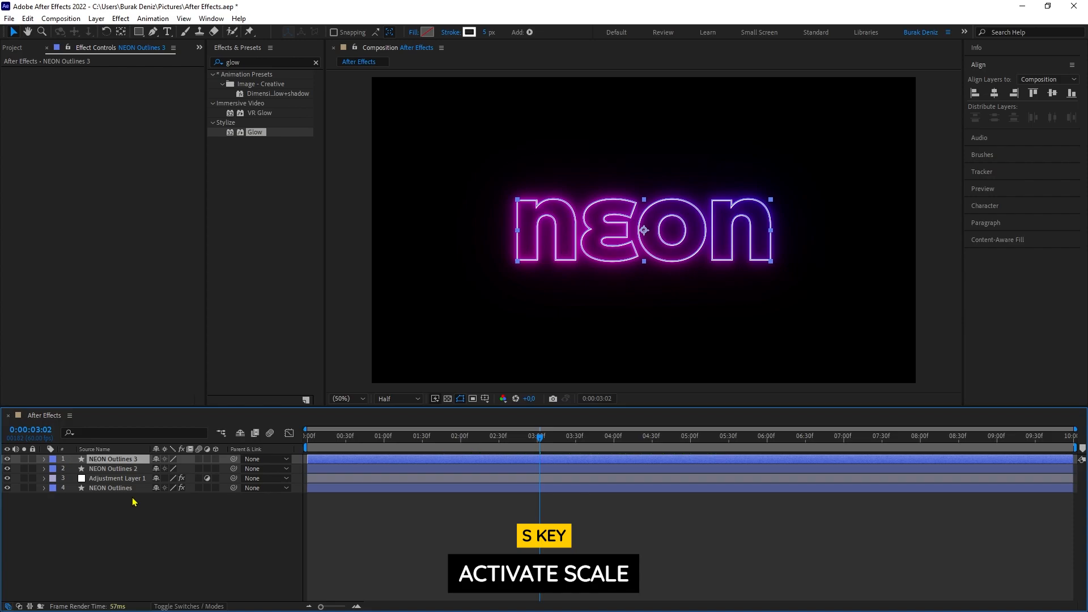
pyautogui.press('s')
pyautogui.click(171, 468)
pyautogui.write('1')
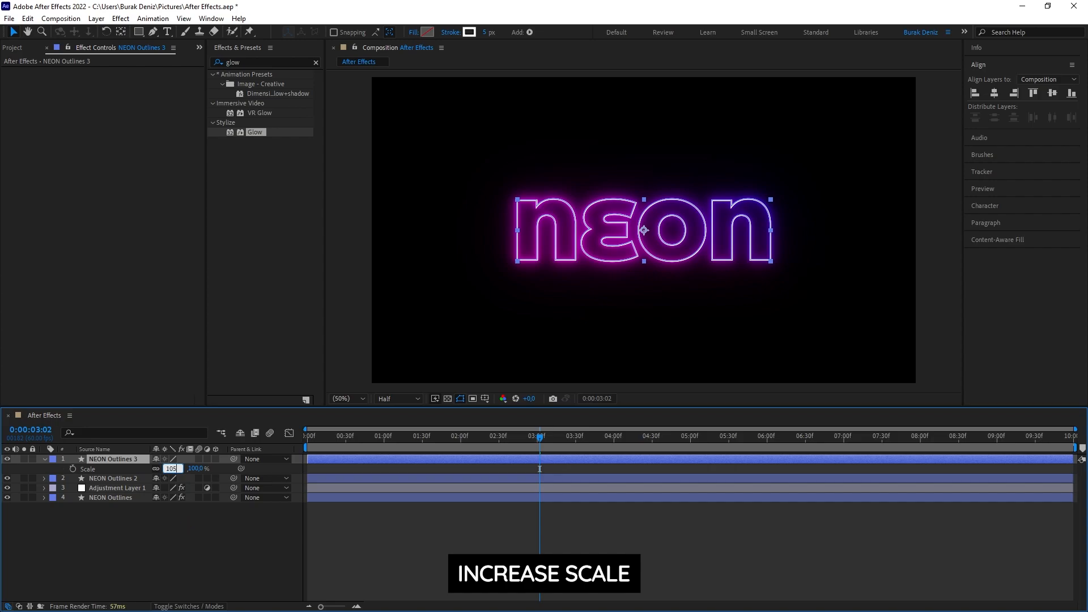
pyautogui.write('05')
pyautogui.press('Return')
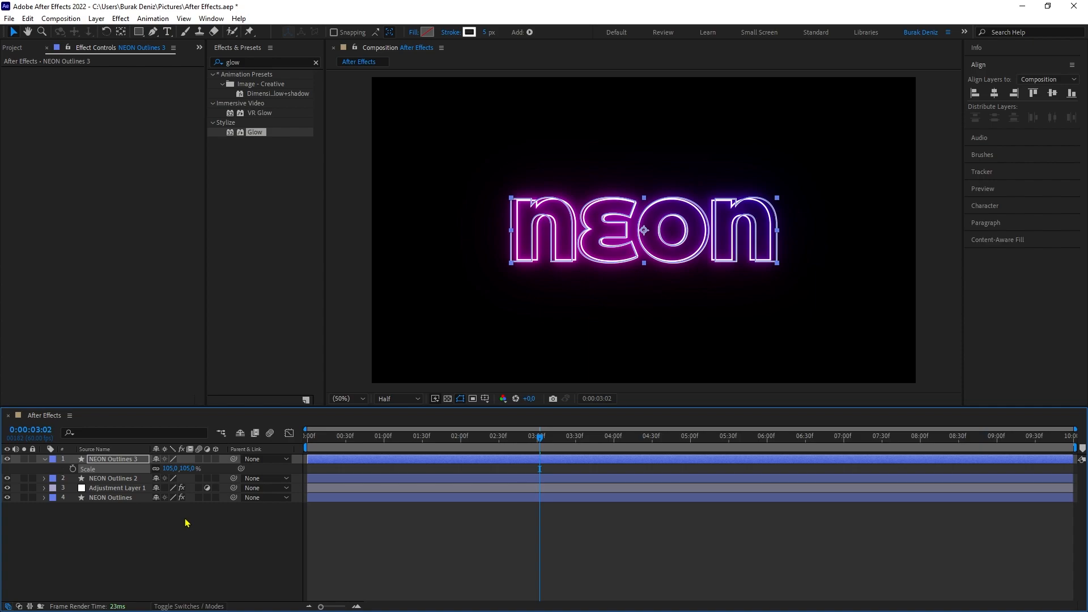
# Set the vertical Position of the NEON Outlines 3 layer to 560.
pyautogui.press('p')
pyautogui.click(177, 468)
pyautogui.write('560')
pyautogui.press('Return')
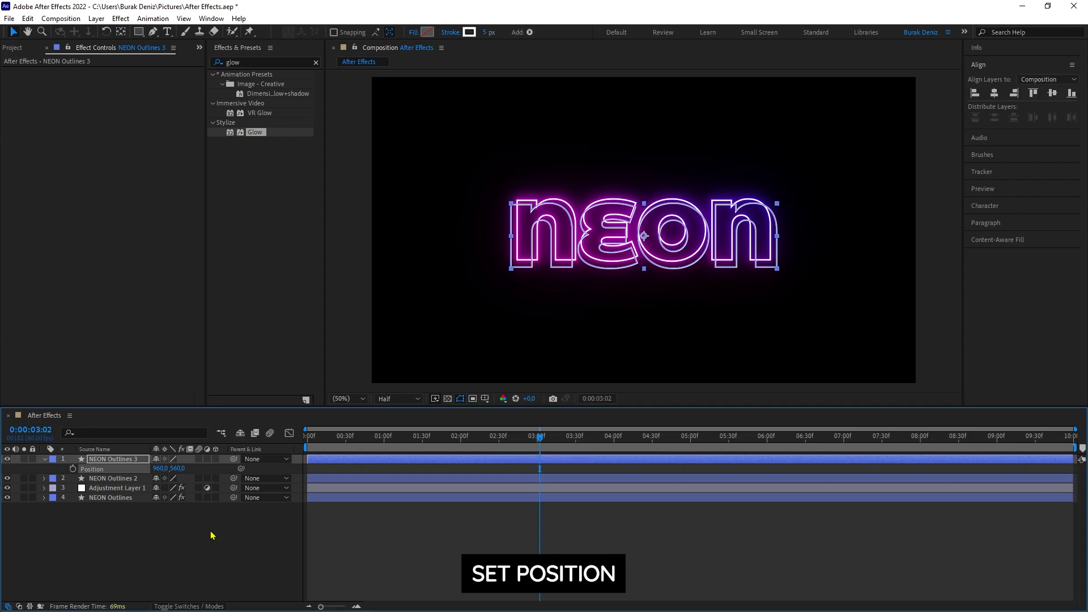
# Increase the stroke width of the NEON Outlines 3 layer to 15 px.
pyautogui.click(123, 461)
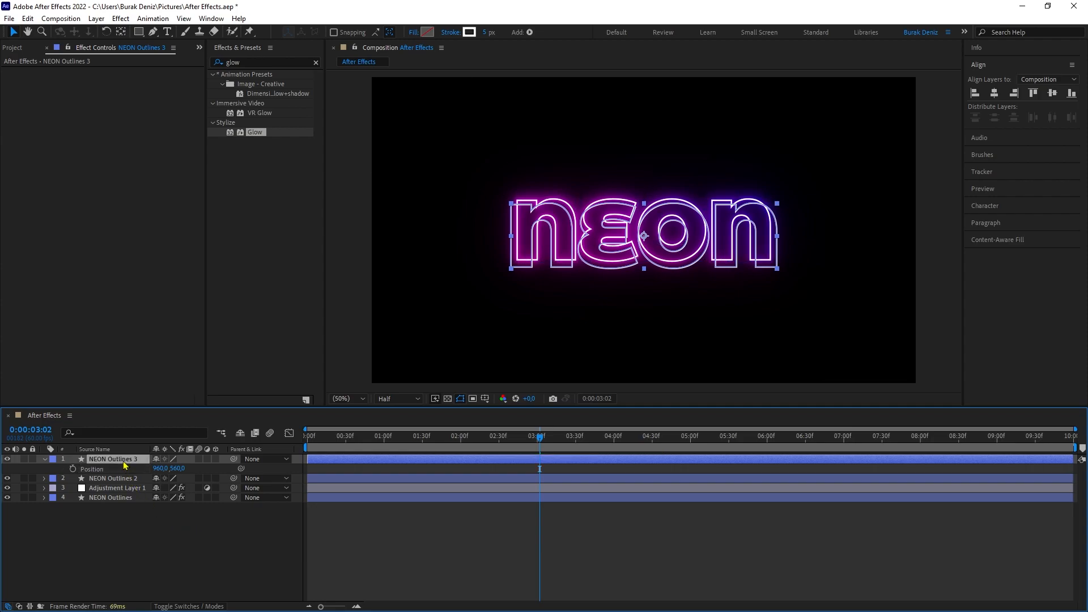
pyautogui.click(486, 32)
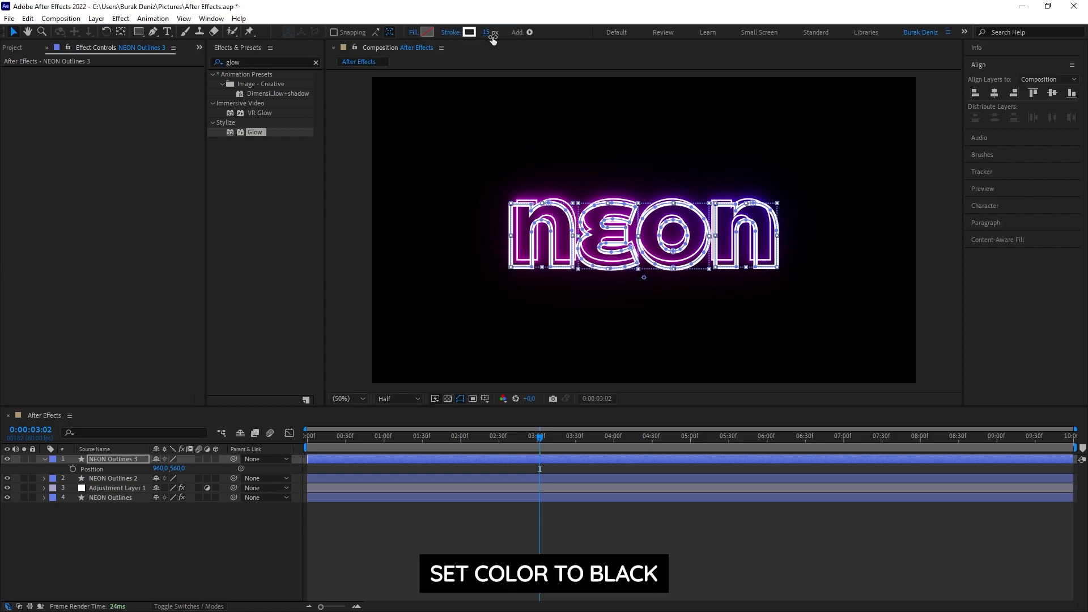
# Set the stroke color of the NEON Outlines 3 layer to black (000000).
pyautogui.click(469, 32)
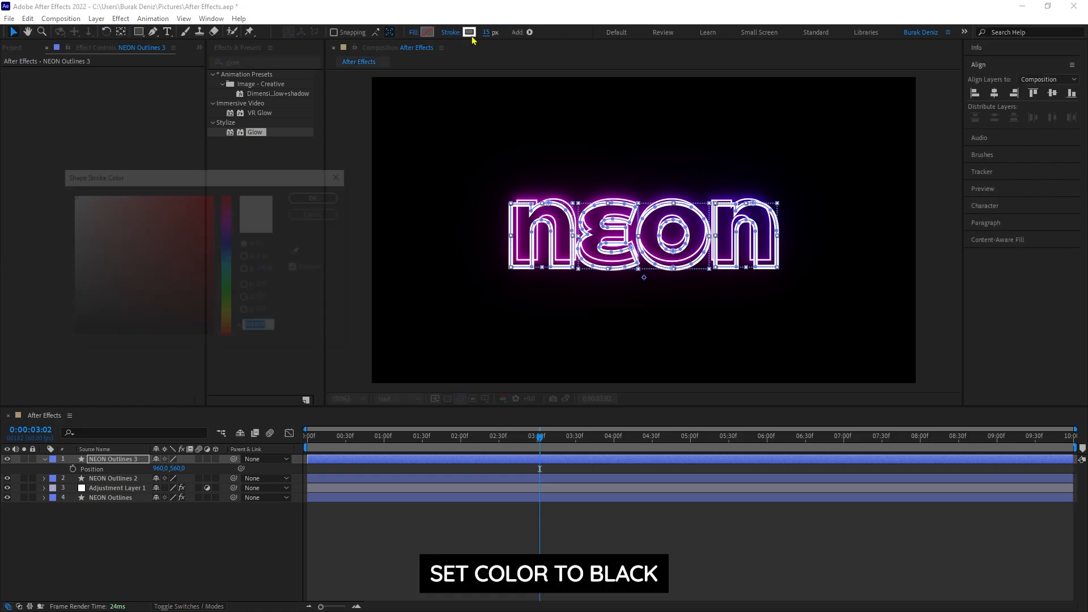
pyautogui.moveTo(121, 264); pyautogui.dragTo(40, 354)
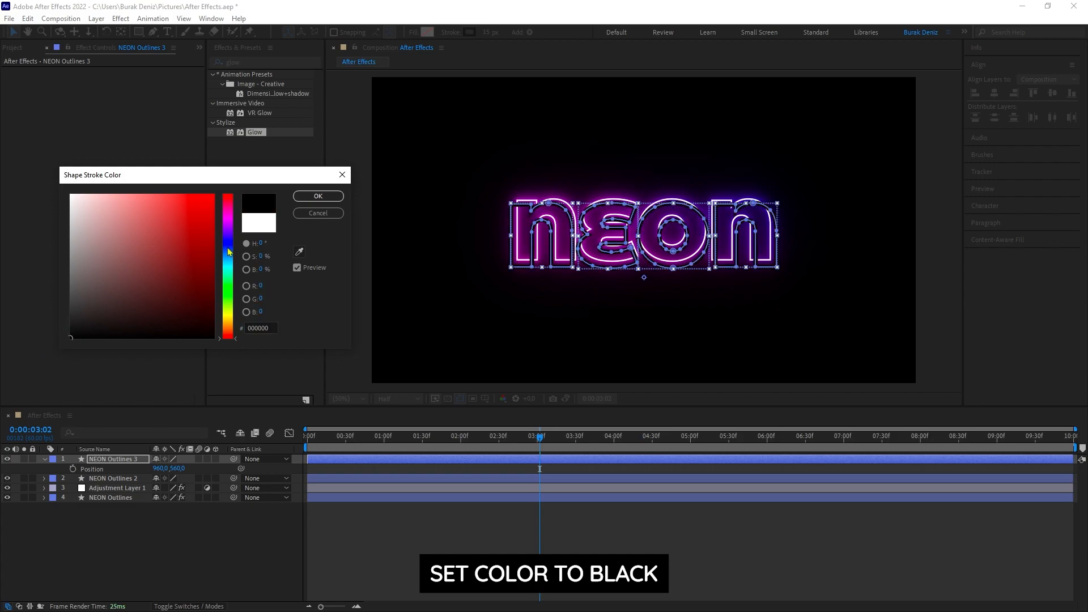
pyautogui.click(310, 197)
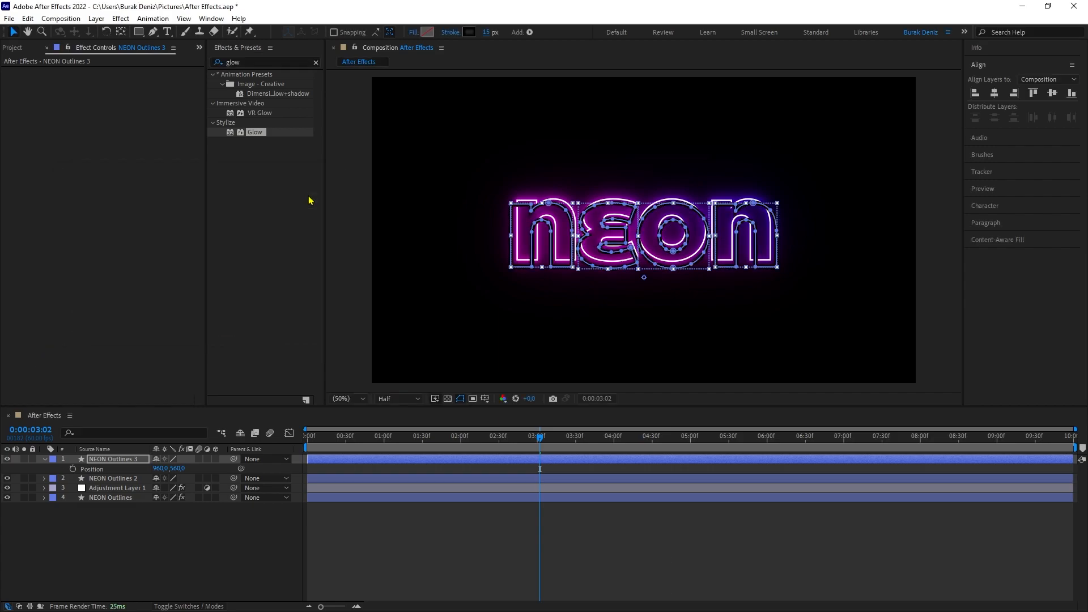
# Find the Gaussian Blur effect and apply it to the NEON Outlines 3 layer.
pyautogui.click(245, 62)
pyautogui.write('g')
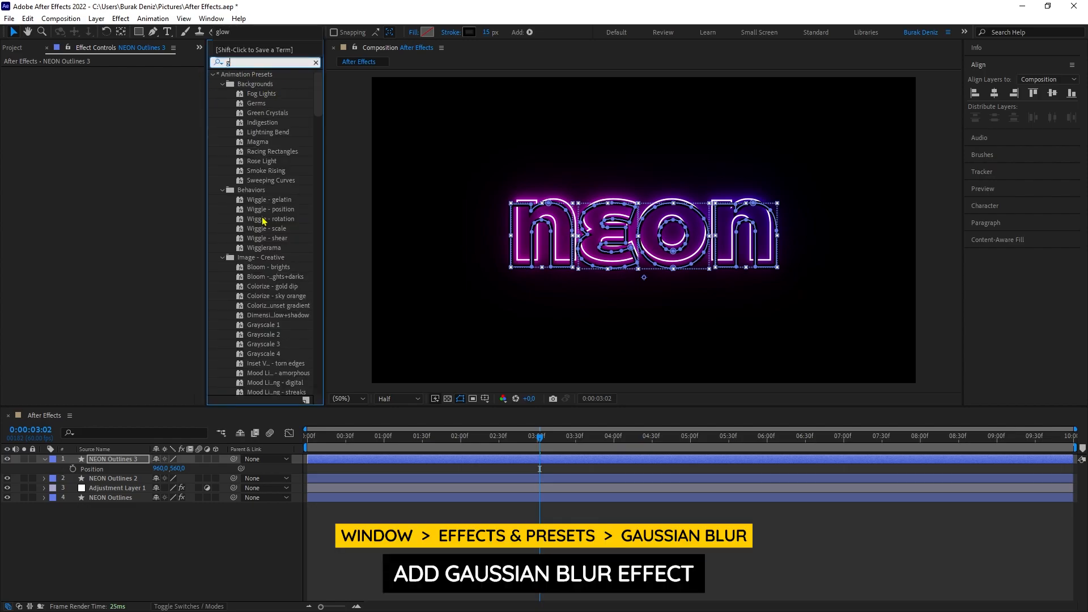
pyautogui.write('aus')
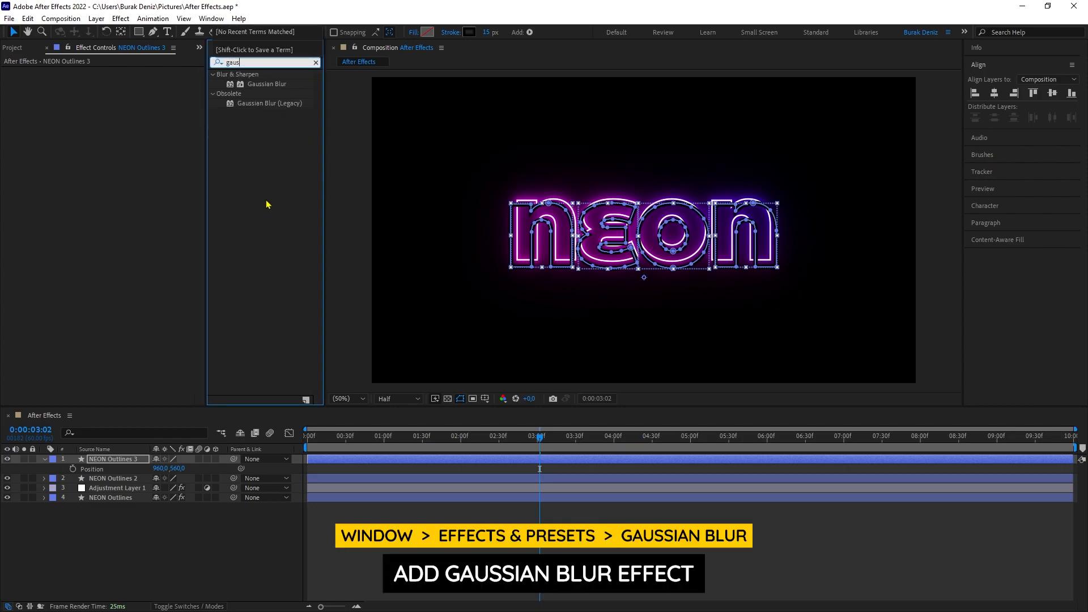
pyautogui.moveTo(266, 84); pyautogui.dragTo(121, 457)
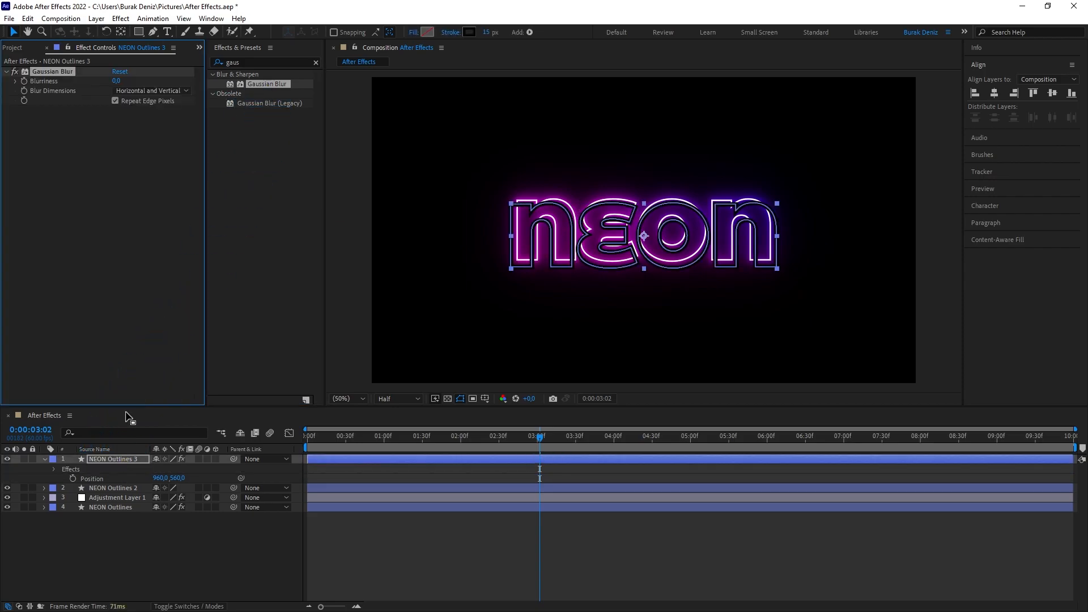
# Set the Gaussian Blur's Blurriness to 50 and turn off Repeat Edge Pixels.
pyautogui.click(116, 81)
pyautogui.write('50')
pyautogui.press('Return')
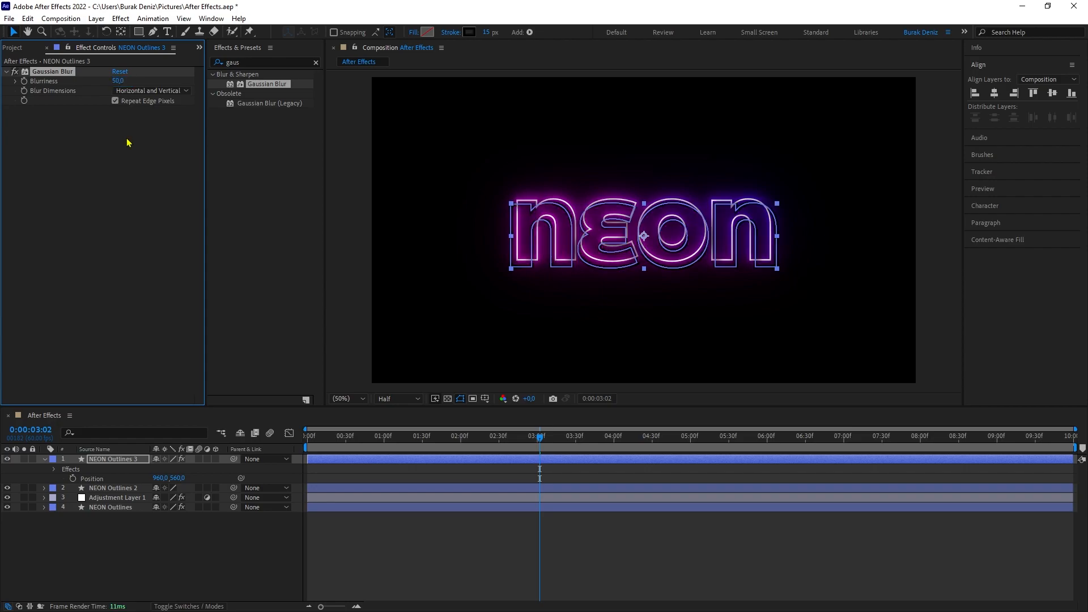
pyautogui.click(115, 100)
# Collapse the NEON Outlines 3 layer and move it directly below the NEON Outlines 2 layer.
pyautogui.click(45, 461)
pyautogui.click(112, 461)
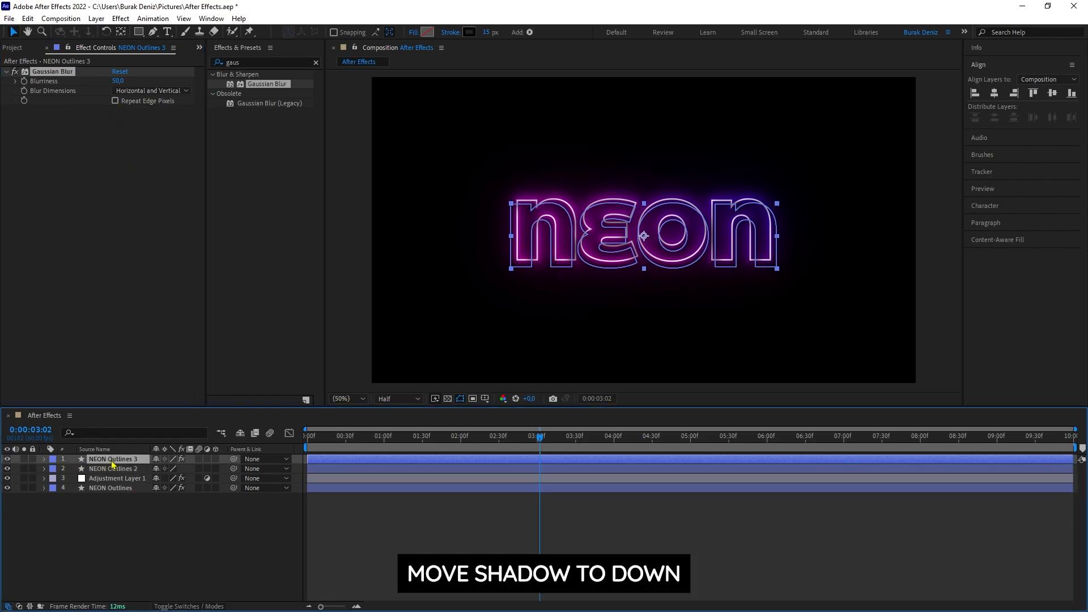
pyautogui.moveTo(112, 464); pyautogui.dragTo(114, 480)
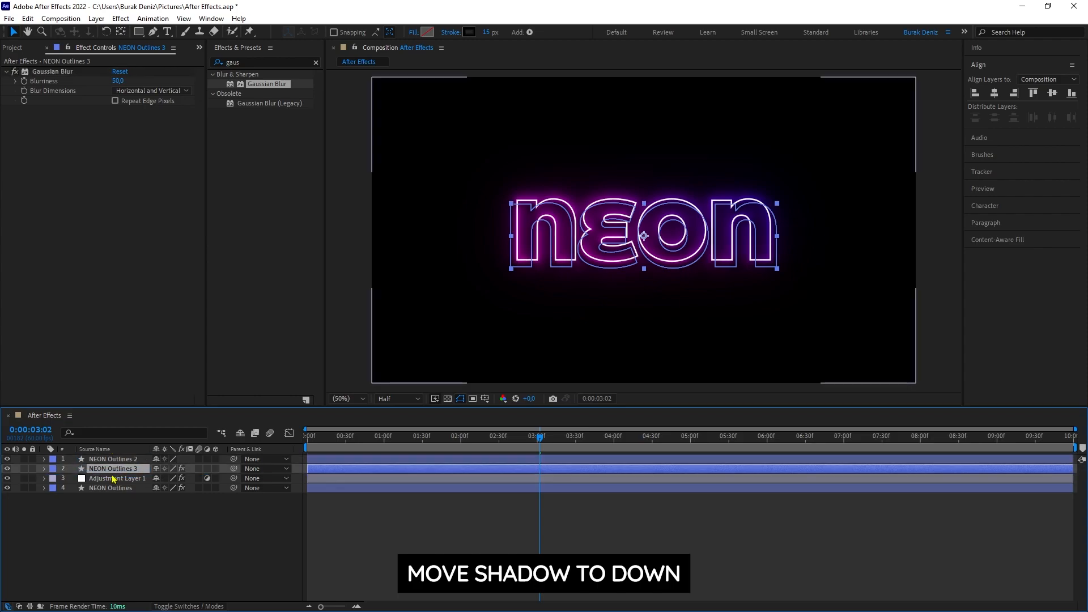
pyautogui.click(144, 536)
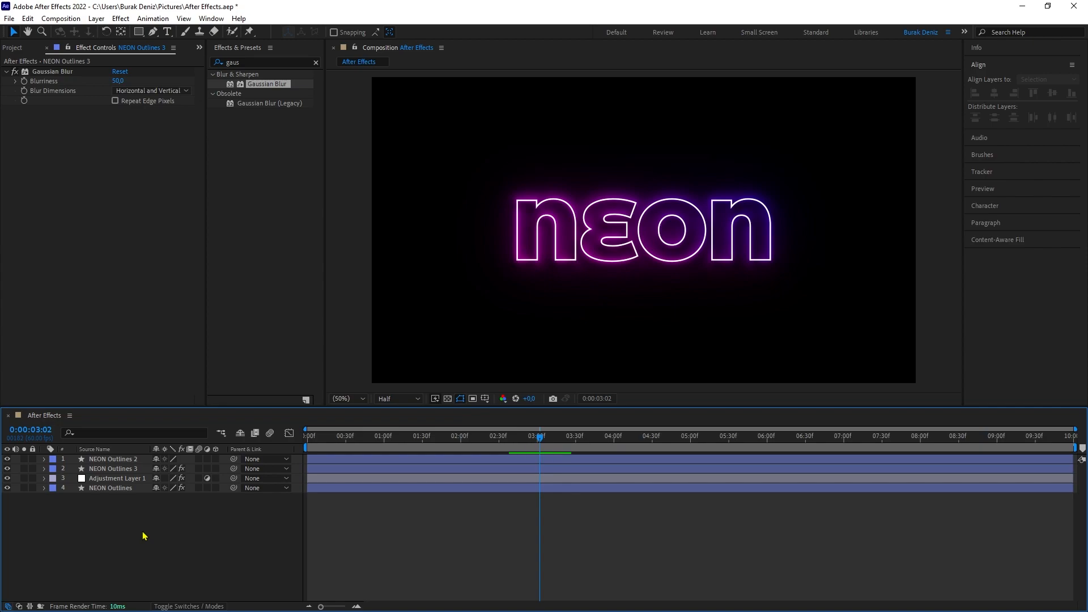
# Duplicate the NEON Outlines 2 layer and apply the CC Radial Fast Blur effect to the copy.
pyautogui.click(134, 460)
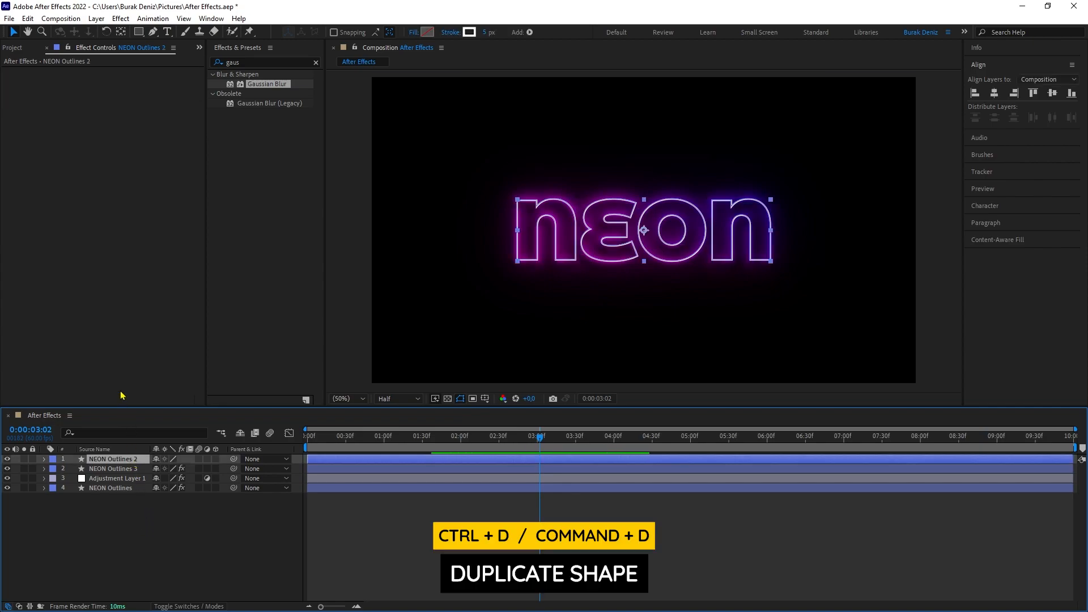
pyautogui.hotkey('ctrl', 'd')
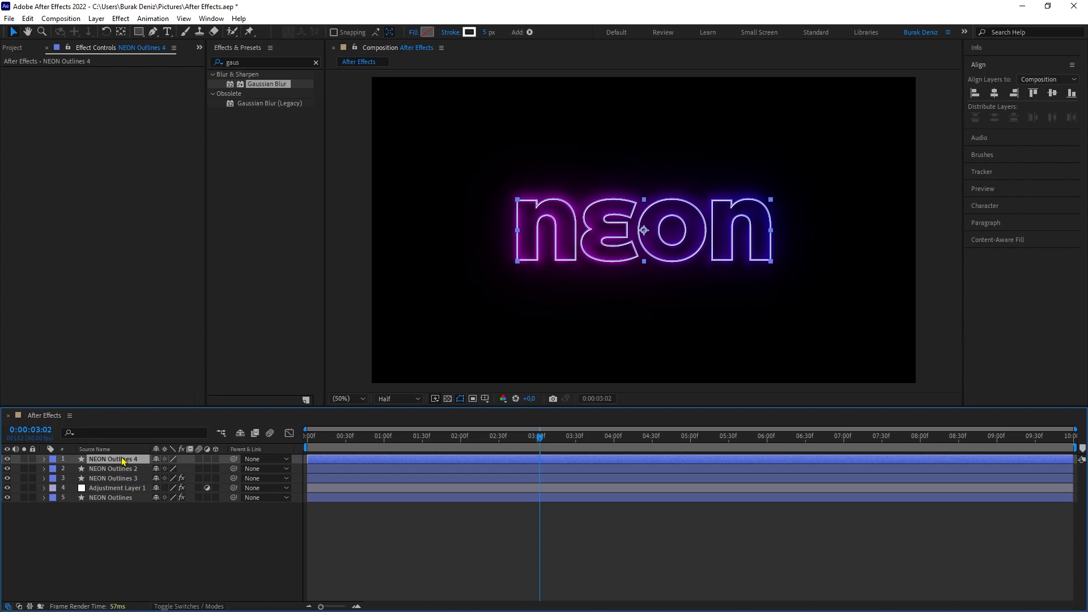
pyautogui.doubleClick(244, 63)
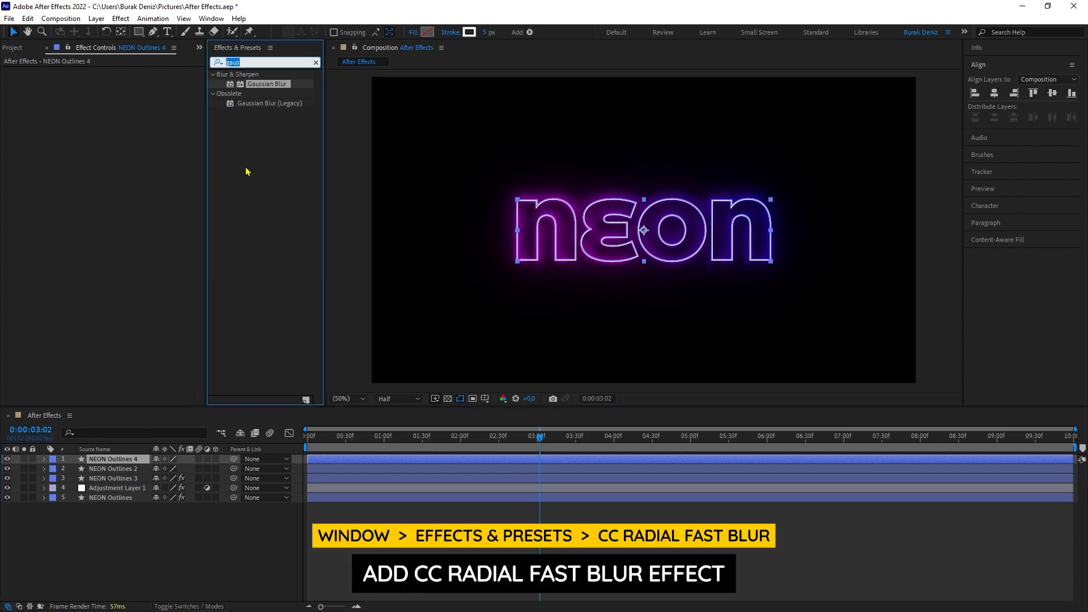
pyautogui.write('cc radi')
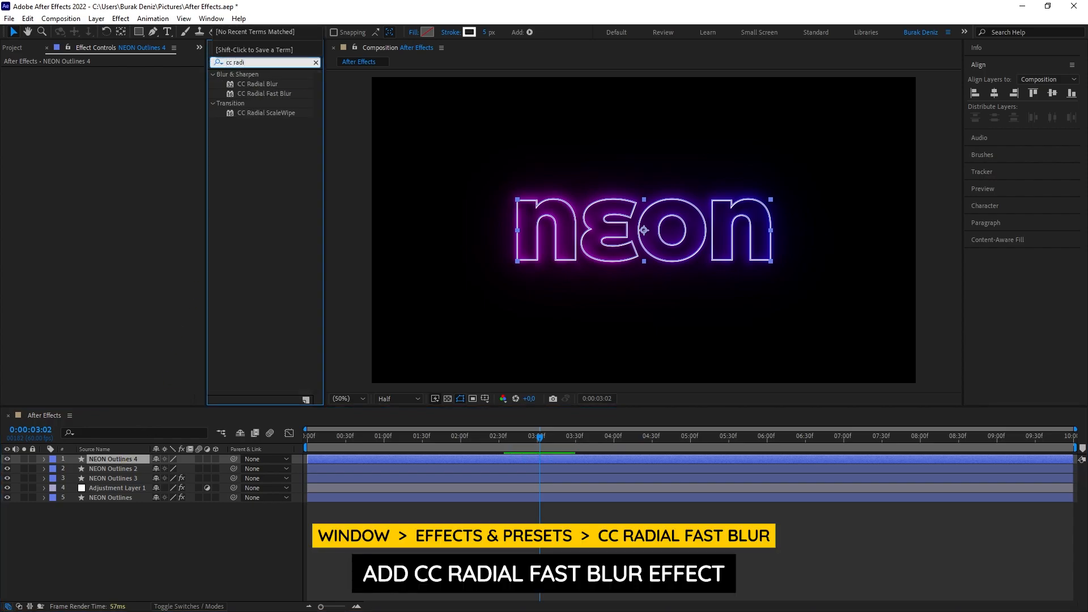
pyautogui.moveTo(264, 94); pyautogui.dragTo(115, 456)
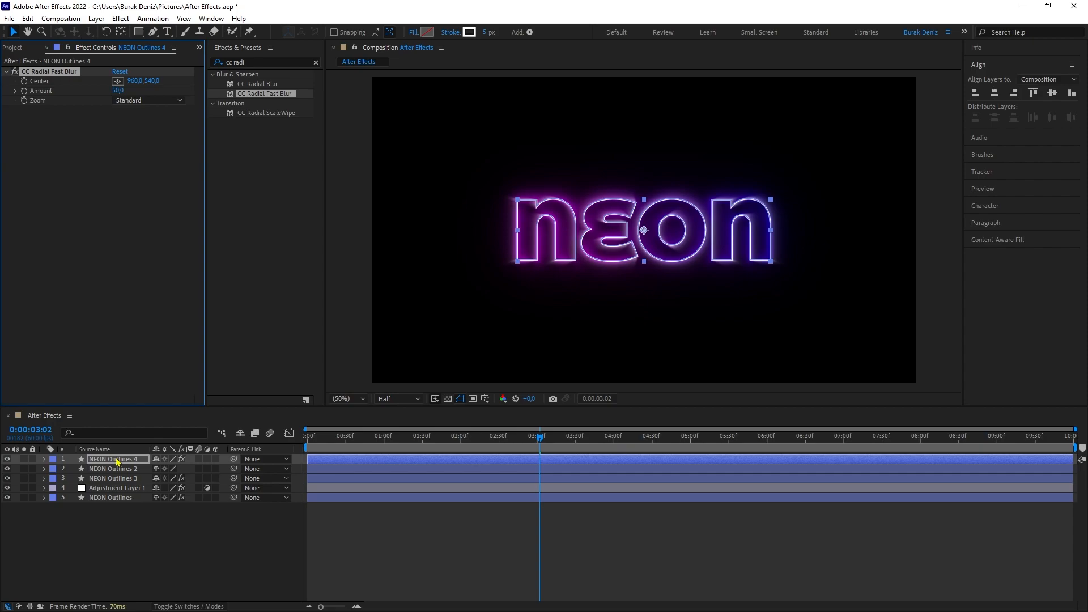
# Set the CC Radial Fast Blur Amount to 100 and move the NEON Outlines 4 layer to the bottom of the layer stack.
pyautogui.click(118, 90)
pyautogui.write('100')
pyautogui.press('Return')
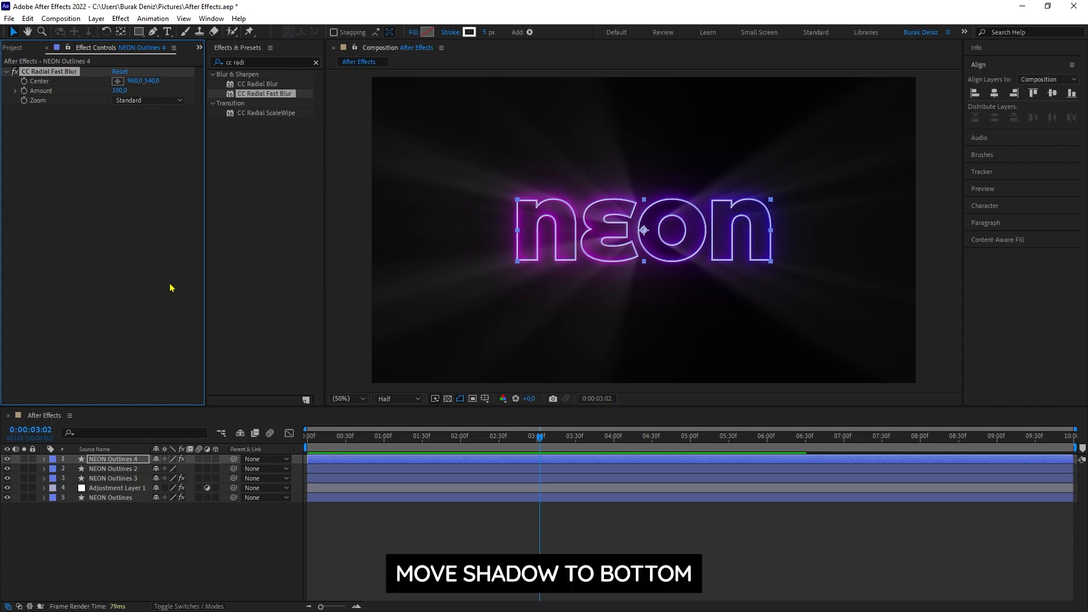
pyautogui.moveTo(118, 462); pyautogui.dragTo(125, 511)
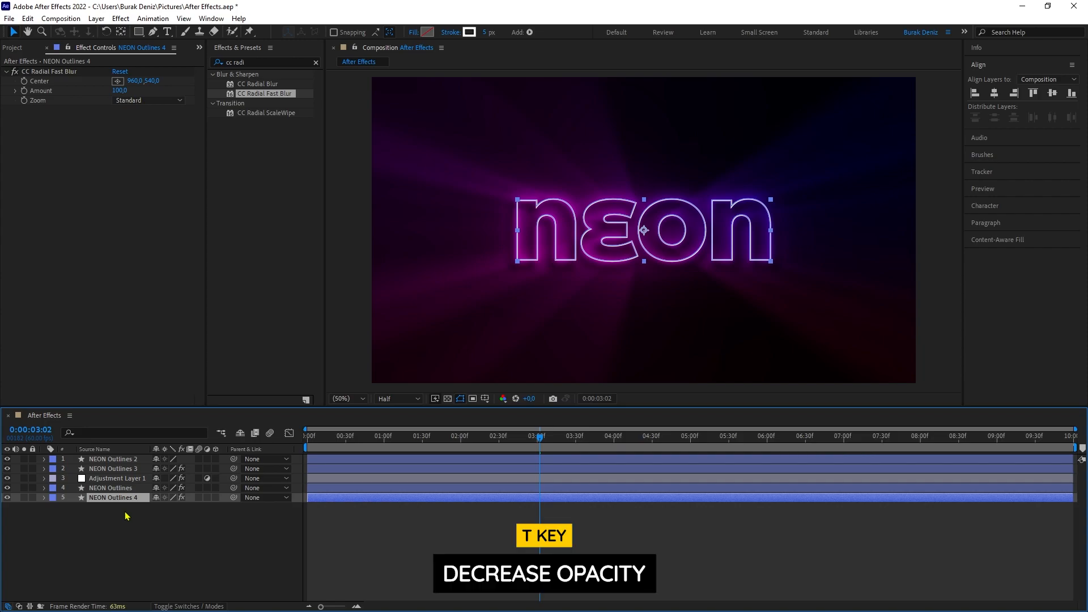
# Set the Opacity of the NEON Outlines 4 layer to 50% and scrub the timeline to 0:00:03:41 to check the result.
pyautogui.press('t')
pyautogui.click(158, 507)
pyautogui.write('50')
pyautogui.press('Return')
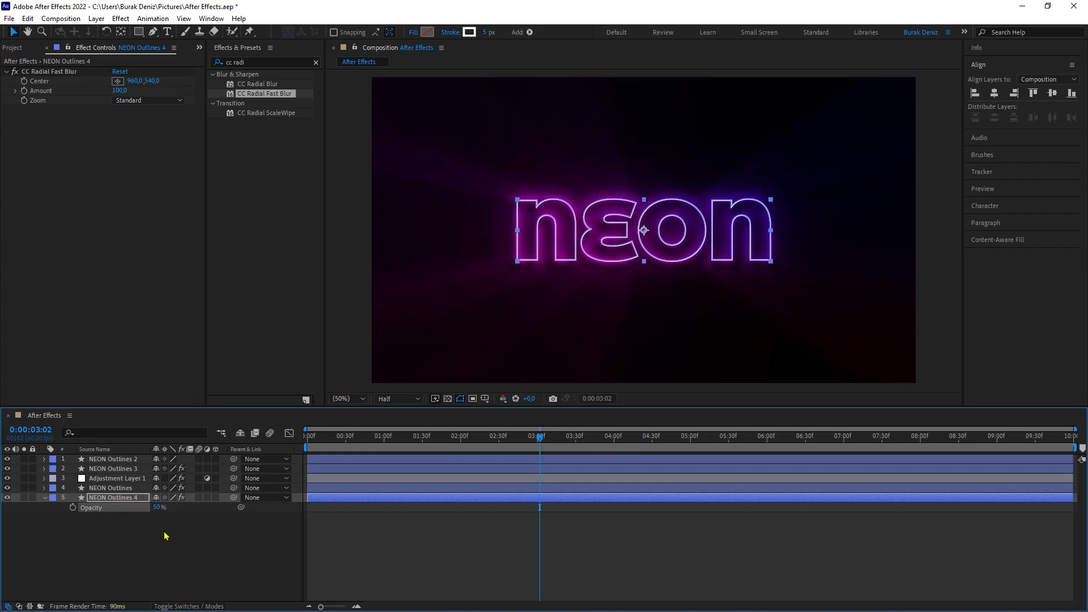
pyautogui.click(164, 535)
pyautogui.click(45, 497)
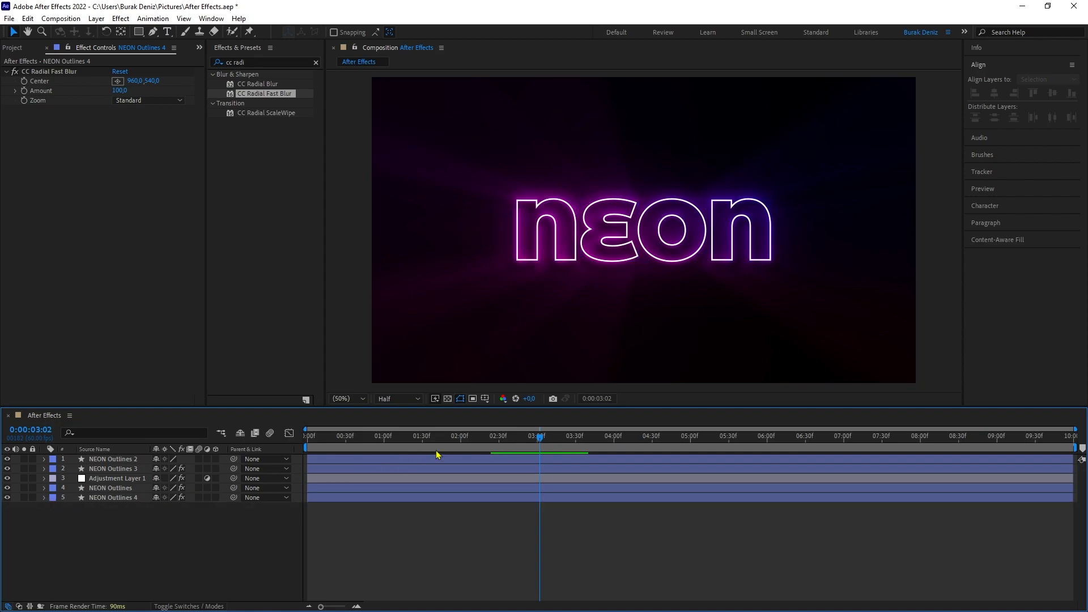
pyautogui.moveTo(509, 445)
pyautogui.mouseDown()
pyautogui.moveTo(364, 444)
pyautogui.moveTo(1013, 468)
pyautogui.moveTo(590, 463)
pyautogui.mouseUp()
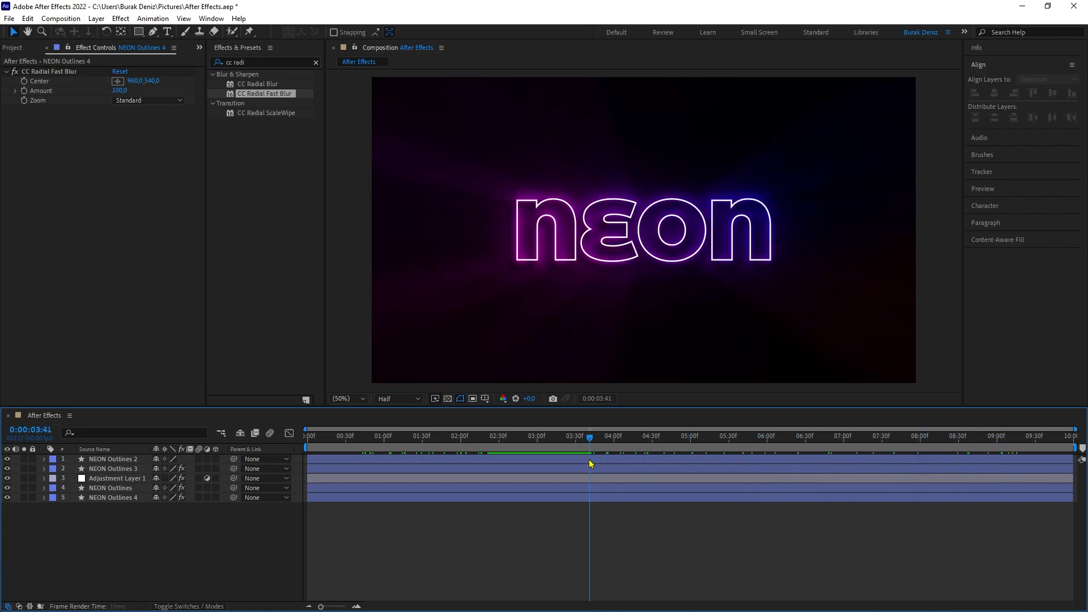